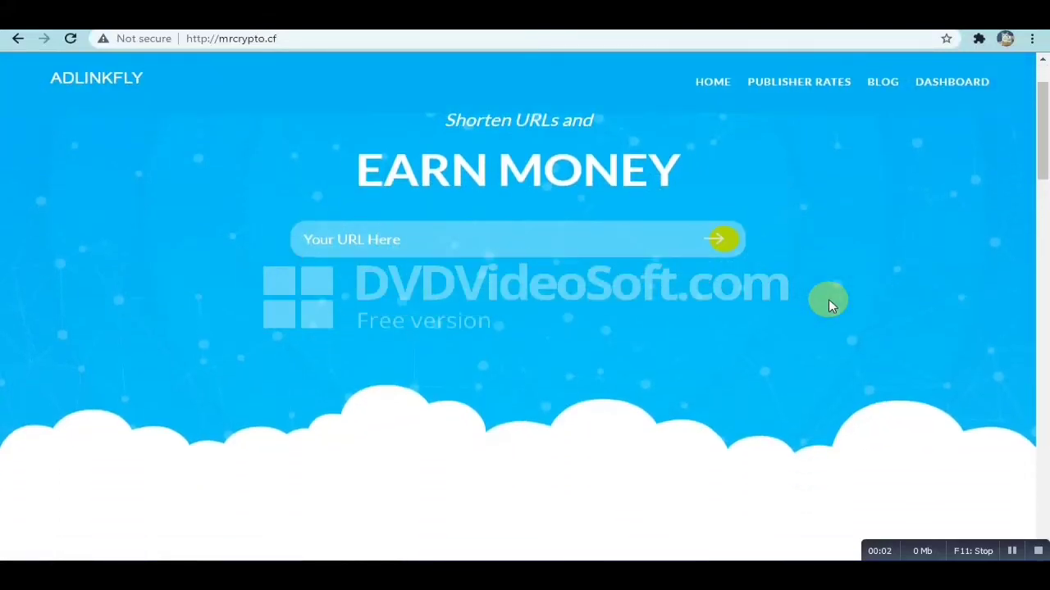
Scroll down the landing page to the footer and highlight the PayPal and WebMoney logos
scroll(829, 305, "down", 1)
scroll(829, 305, "down", 2)
scroll(828, 305, "down", 1)
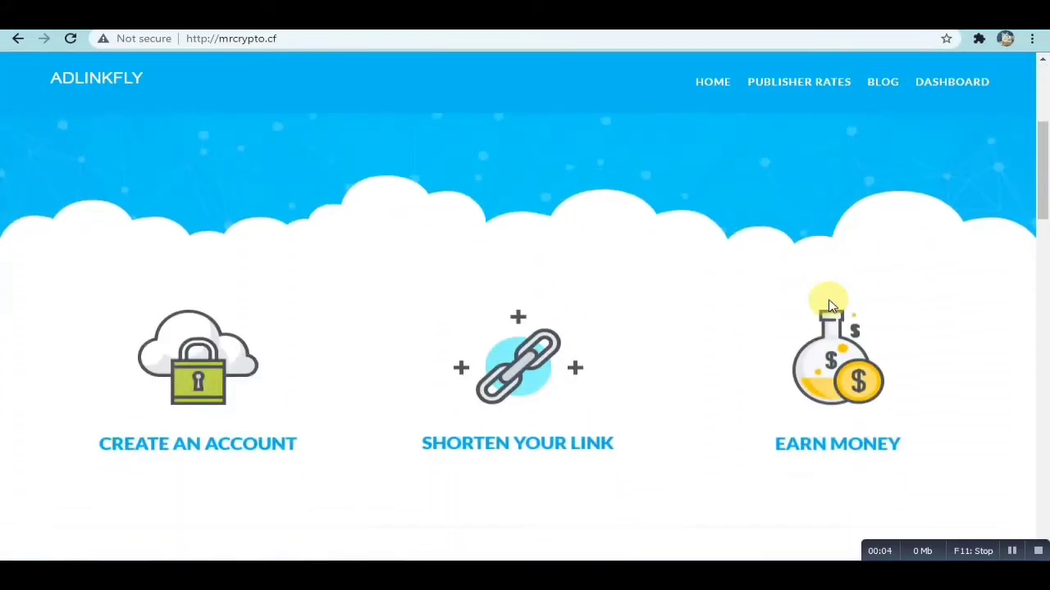
scroll(828, 305, "down", 1)
scroll(828, 305, "down", 1)
scroll(828, 305, "down", 1)
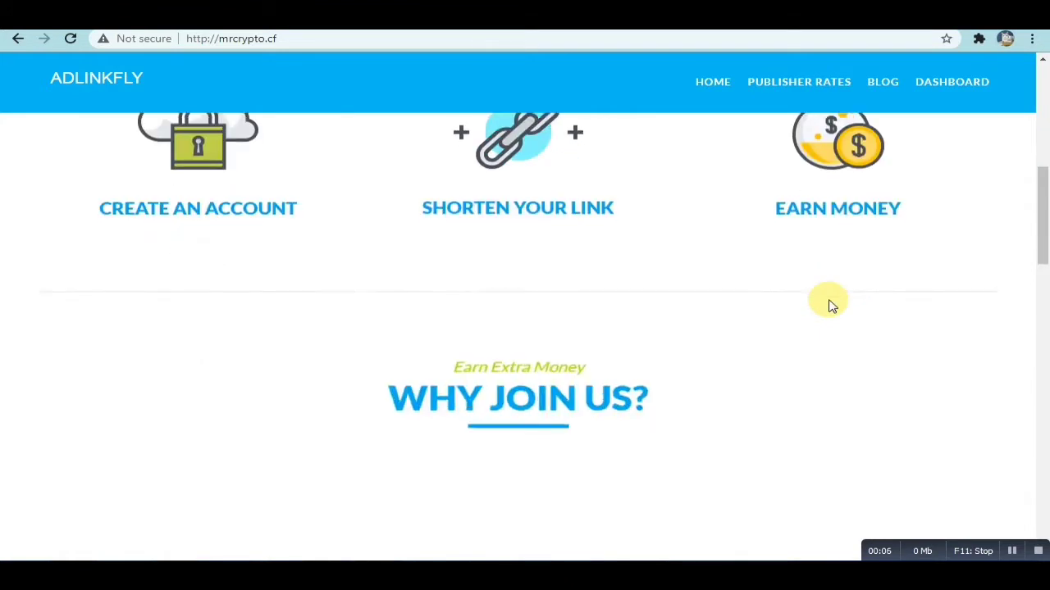
scroll(828, 305, "down", 1)
scroll(828, 305, "down", 1)
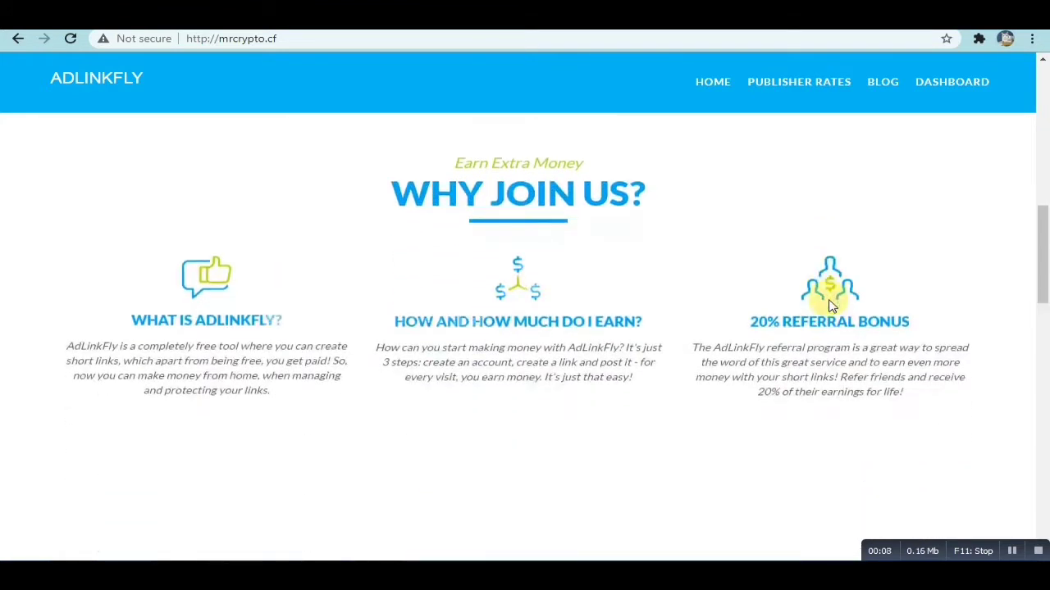
scroll(830, 301, "down", 2)
scroll(830, 300, "down", 1)
scroll(828, 305, "down", 1)
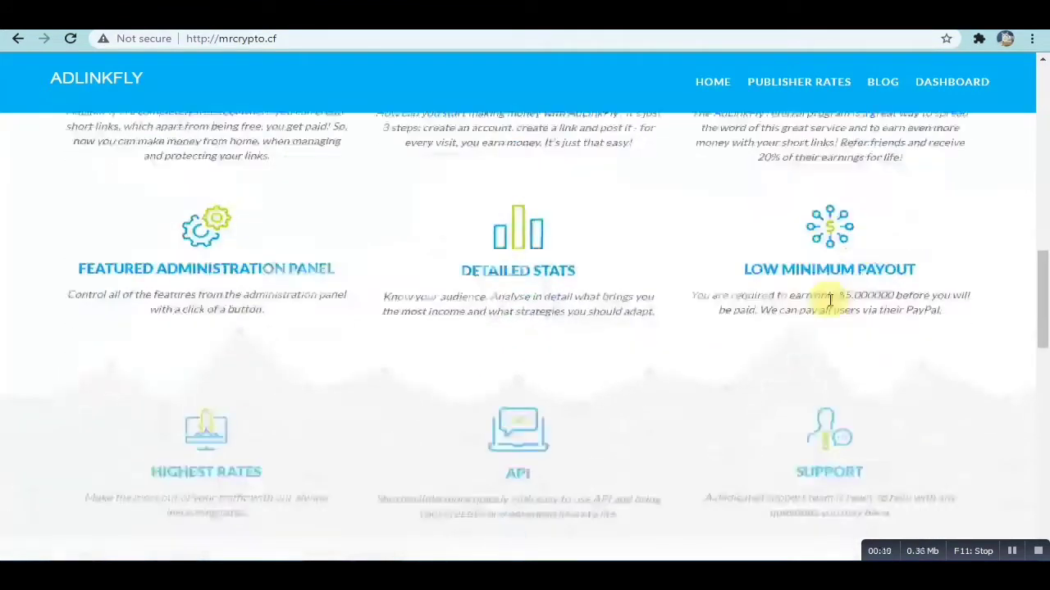
scroll(829, 306, "down", 1)
scroll(828, 306, "down", 1)
scroll(830, 305, "down", 1)
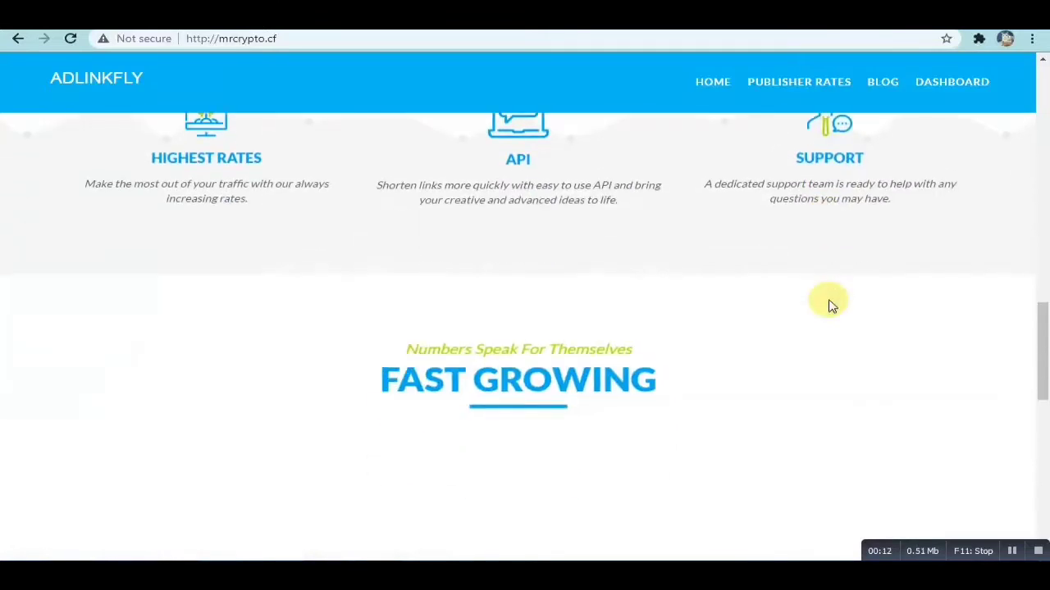
scroll(828, 305, "down", 3)
scroll(828, 305, "down", 1)
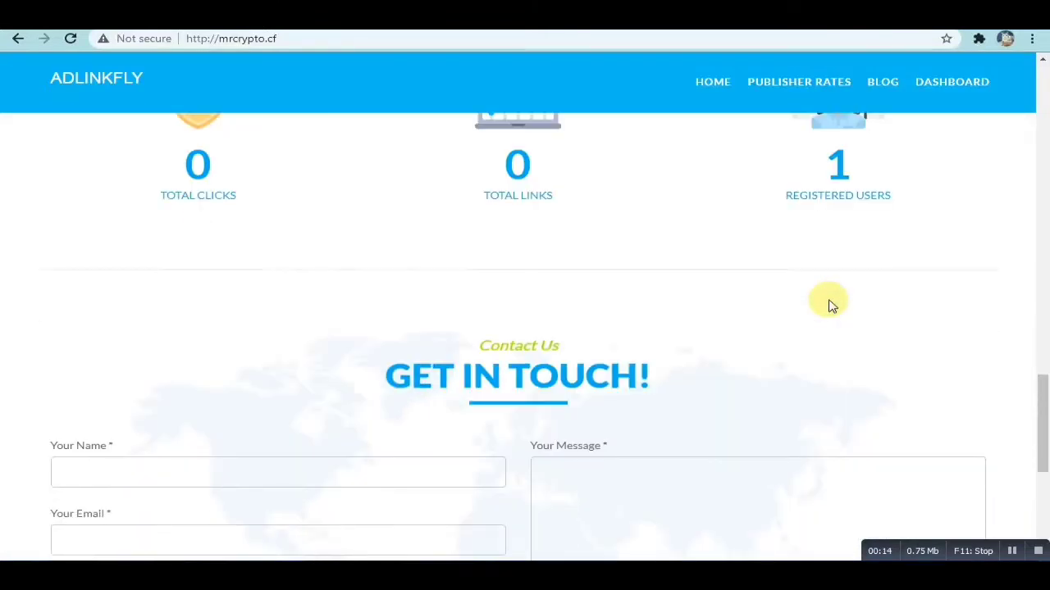
scroll(828, 305, "down", 4)
scroll(830, 305, "up", 1)
scroll(830, 305, "down", 1)
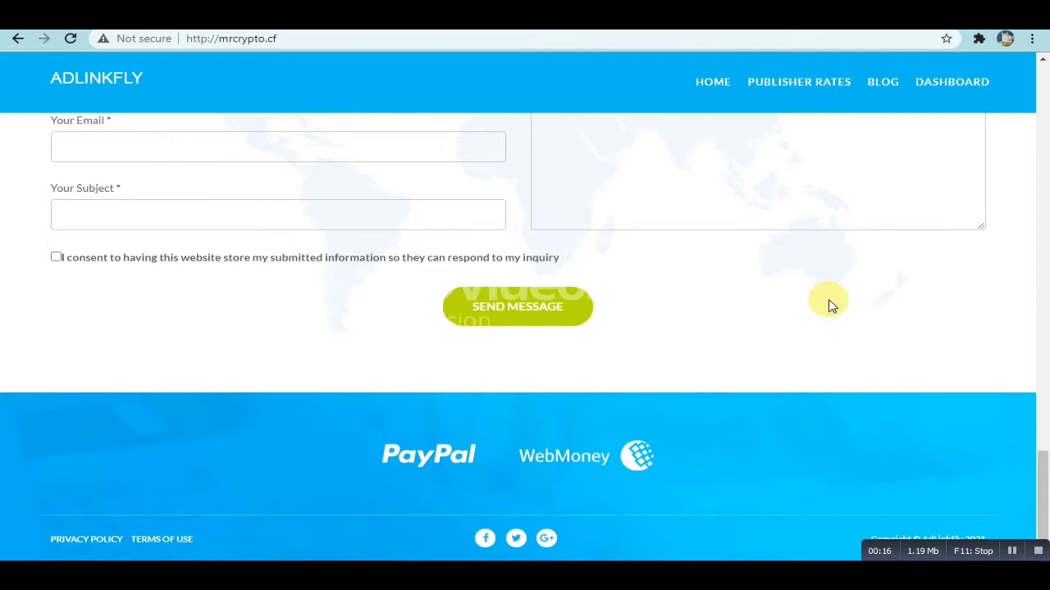
left_click_drag(785, 410, 398, 468)
left_click(218, 526)
Highlight the registered users, total links and total clicks counts on the page
scroll(661, 457, "up", 1)
scroll(661, 456, "up", 1)
scroll(661, 457, "up", 3)
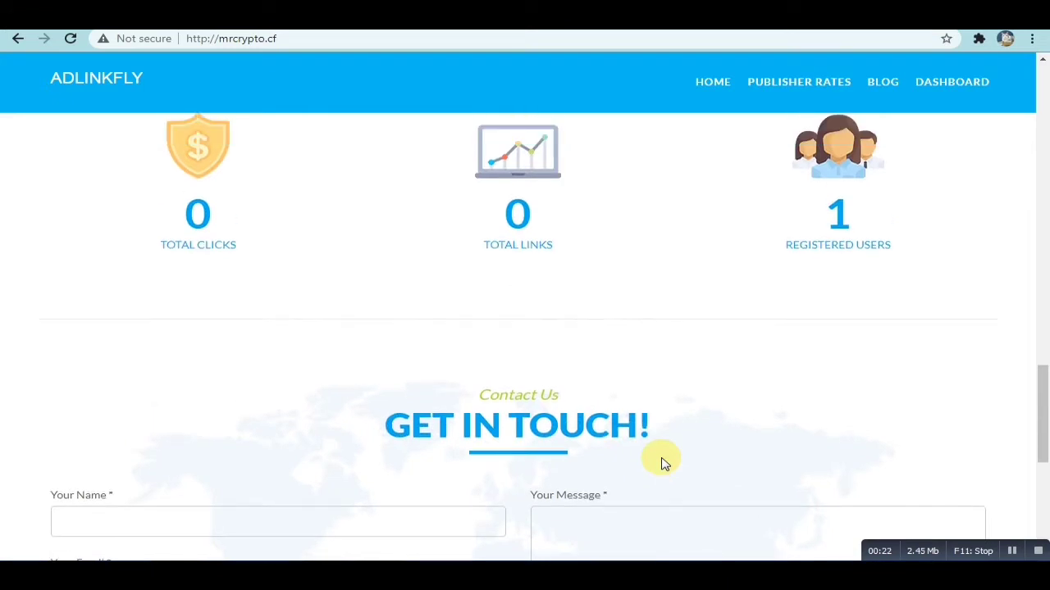
left_click_drag(1001, 274, 796, 218)
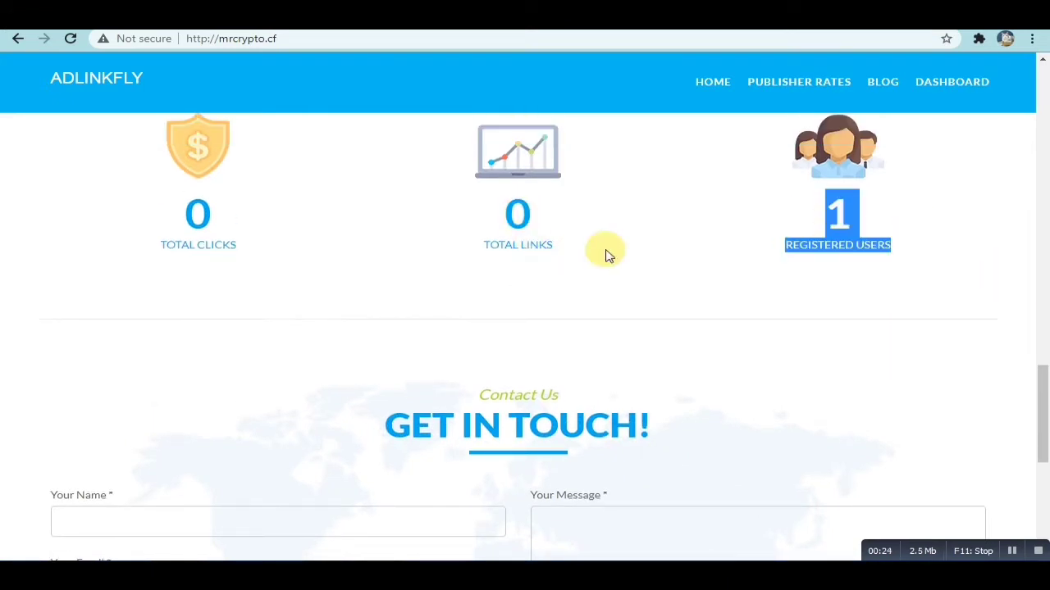
left_click_drag(605, 255, 438, 218)
left_click_drag(330, 239, 101, 245)
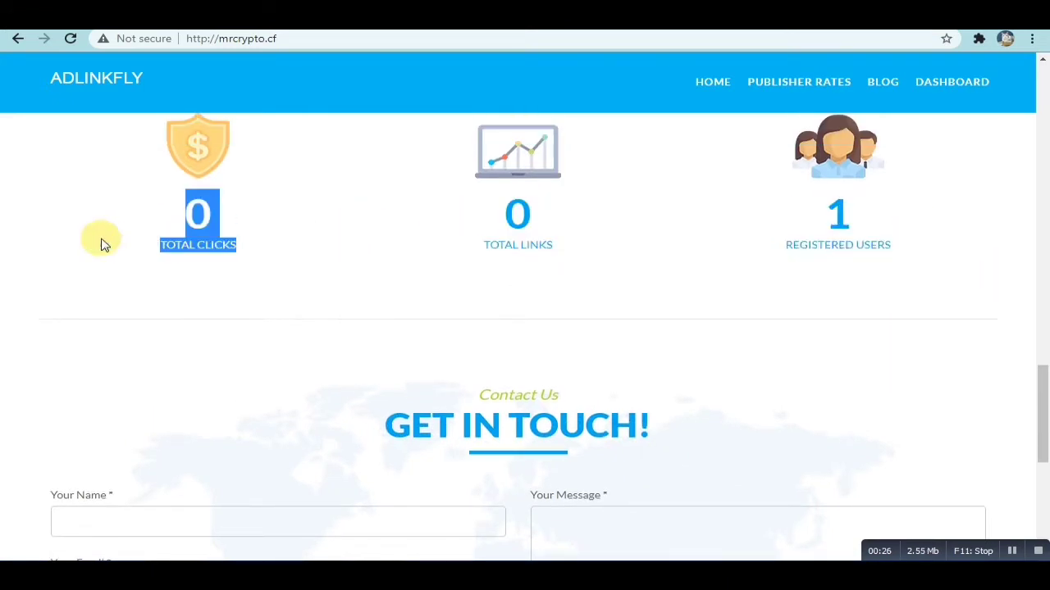
scroll(101, 244, "up", 3)
scroll(101, 244, "up", 1)
scroll(102, 245, "up", 1)
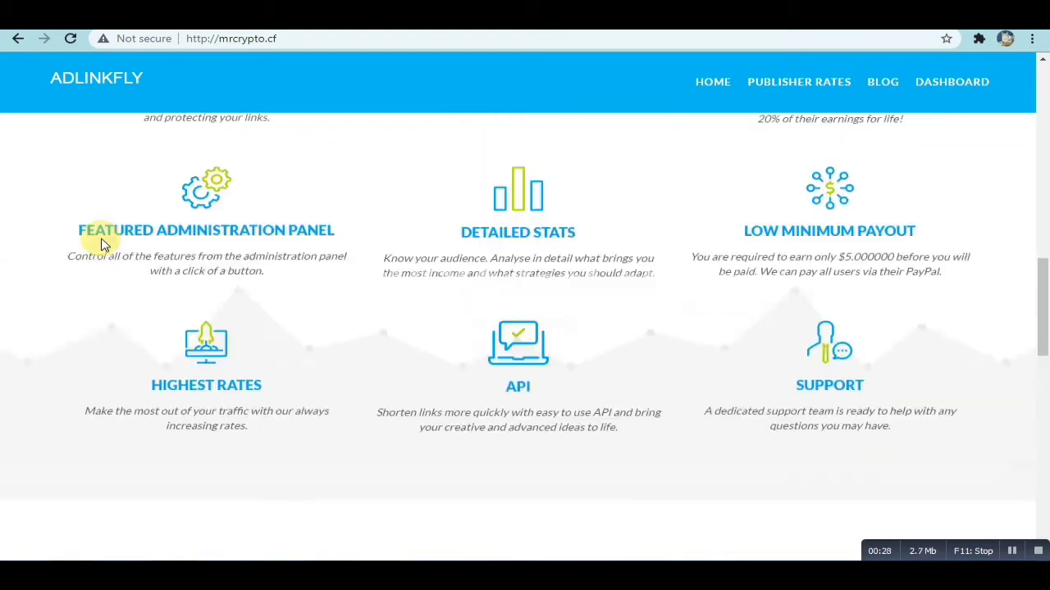
scroll(102, 244, "up", 1)
left_click_drag(947, 389, 703, 349)
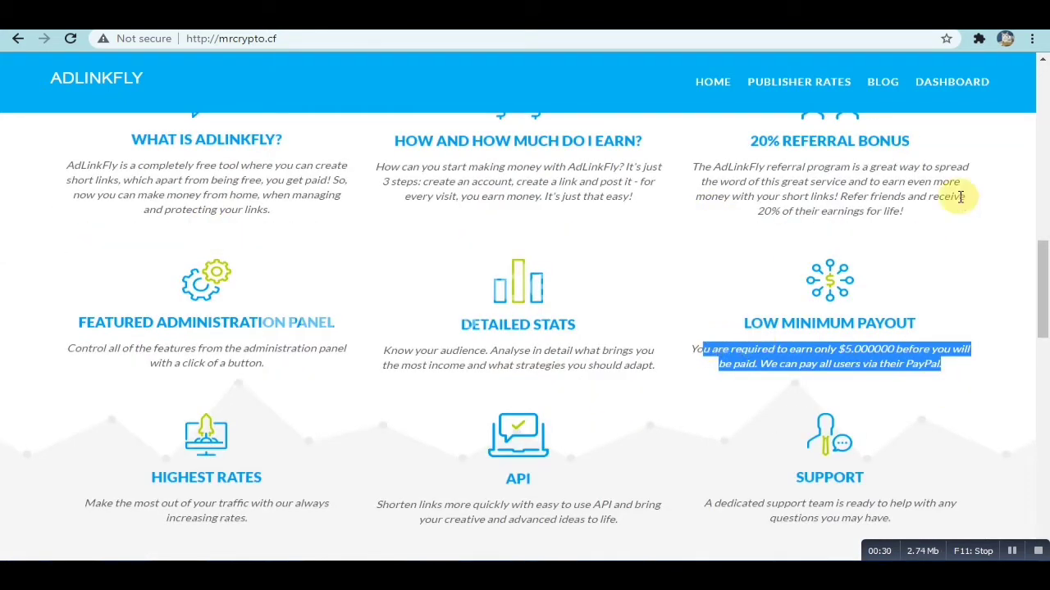
left_click_drag(912, 166, 718, 158)
Scroll to the top and highlight the 'Shorten URLs and EARN MONEY' heading
scroll(722, 156, "up", 1)
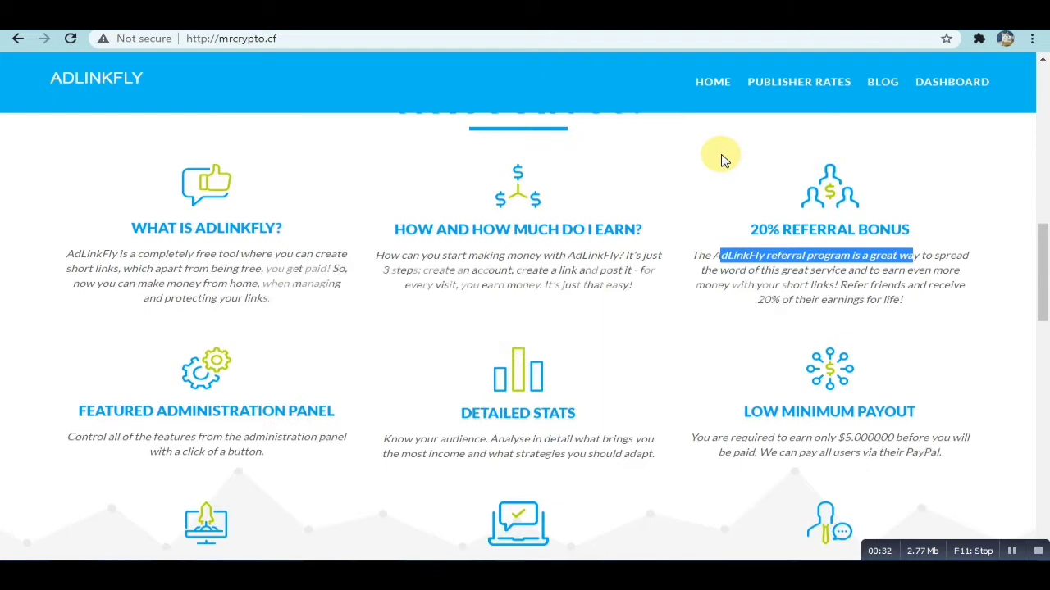
scroll(721, 156, "up", 5)
scroll(721, 155, "up", 1)
scroll(721, 156, "up", 2)
scroll(647, 197, "up", 1)
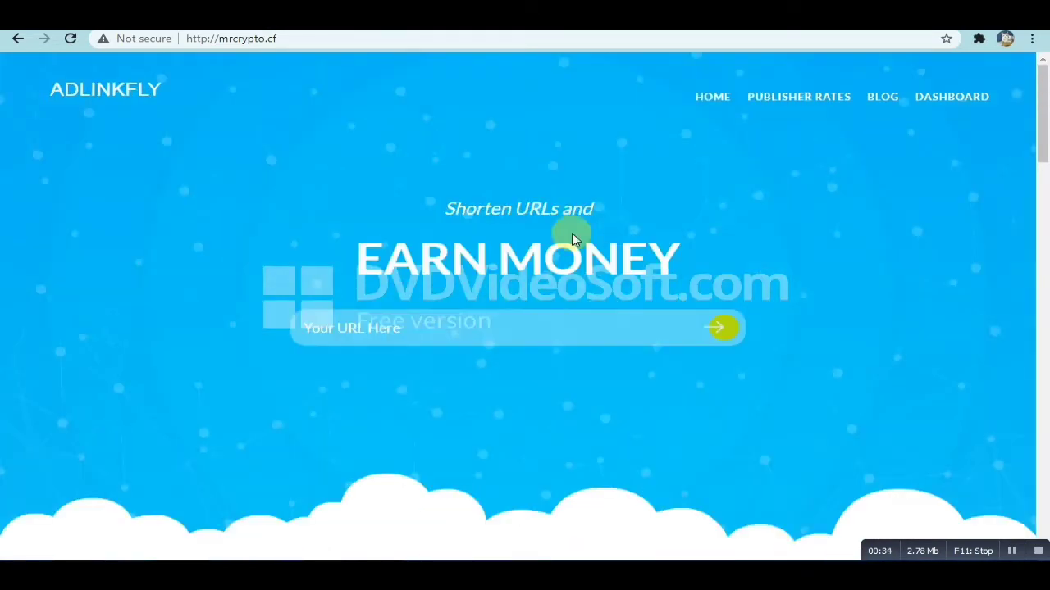
left_click_drag(736, 257, 379, 200)
left_click(123, 118)
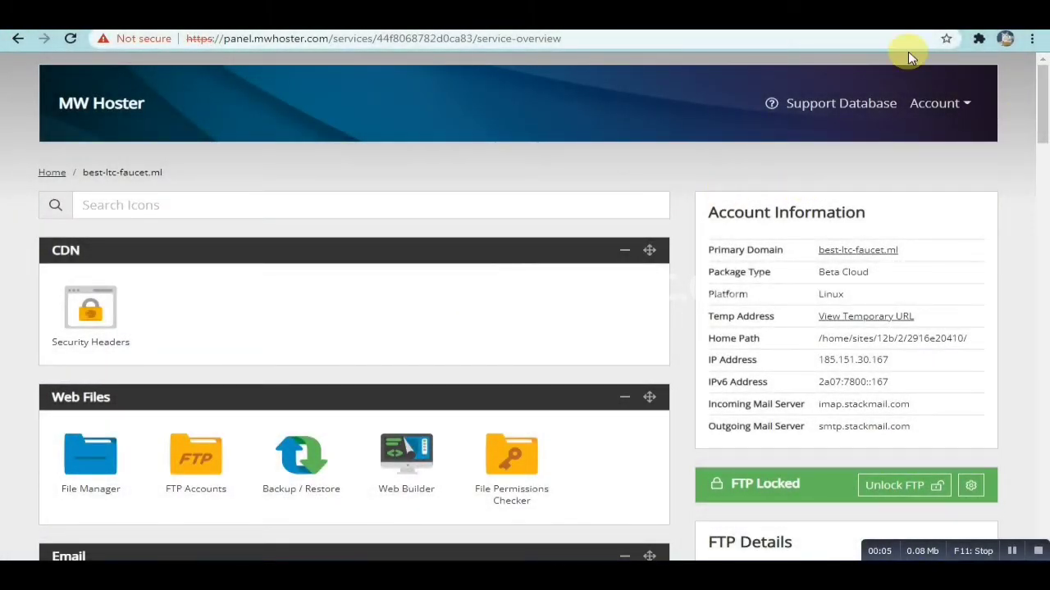
Search the panel tools for 'file' to show File Manager and File Permissions Checker
mouse_move(1042, 82)
left_mouse_down()
mouse_move(1043, 474)
mouse_move(1040, 69)
left_mouse_up()
left_click(394, 209)
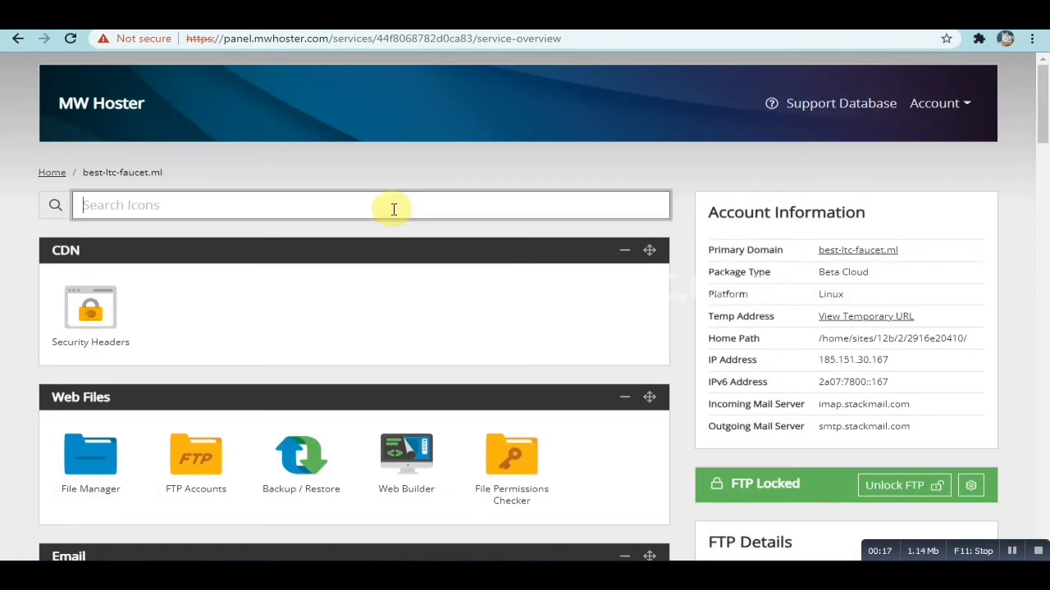
type("file")
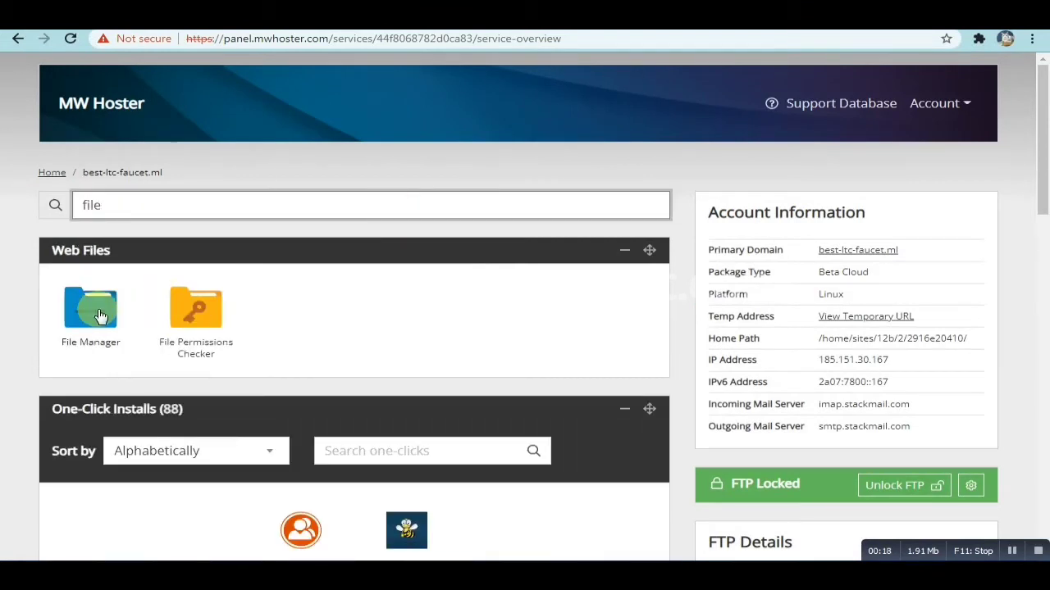
right_click(92, 317)
left_click(223, 297)
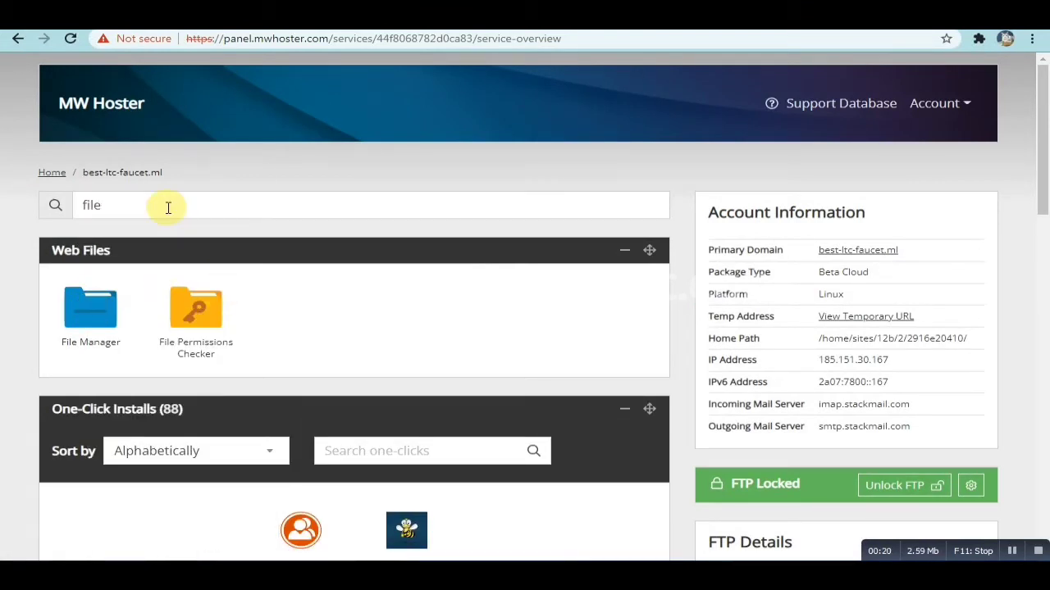
left_click_drag(168, 208, 40, 213)
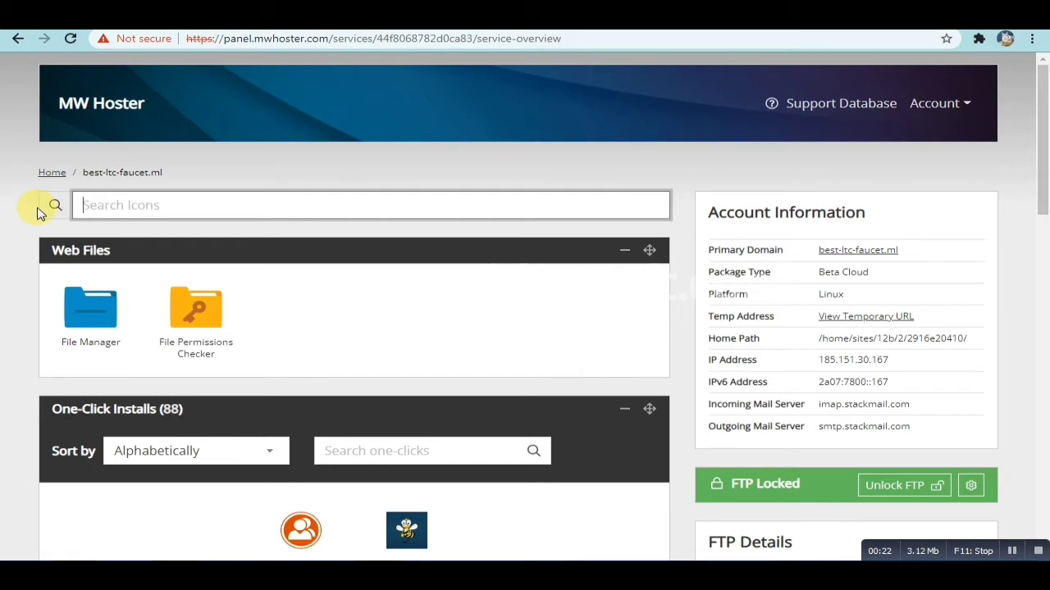
Search the tools for 'data' to surface MySQL Databases, then reselect the search term
type("data")
right_click(92, 336)
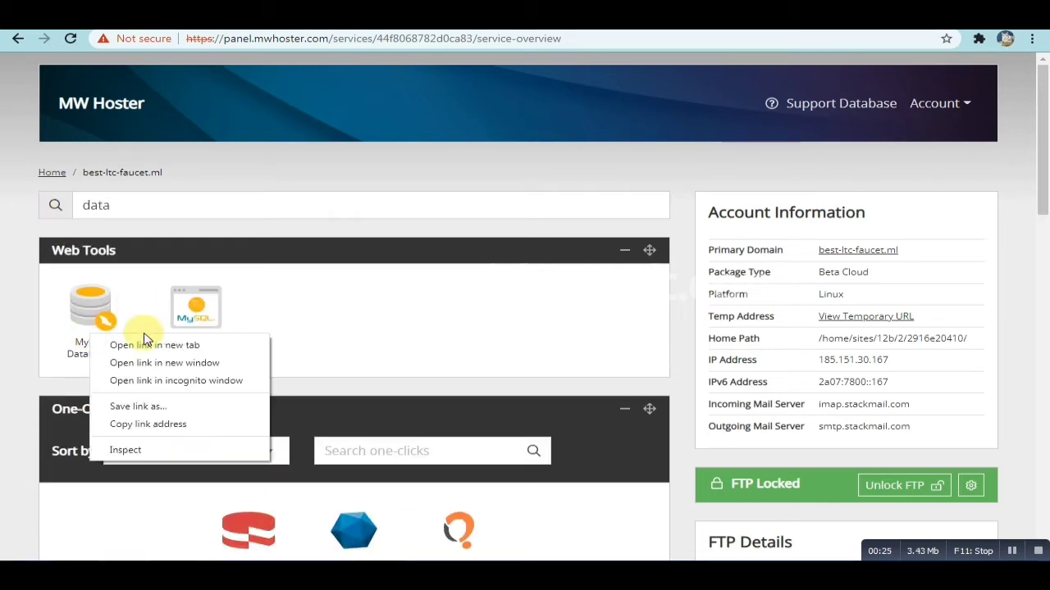
left_click(162, 345)
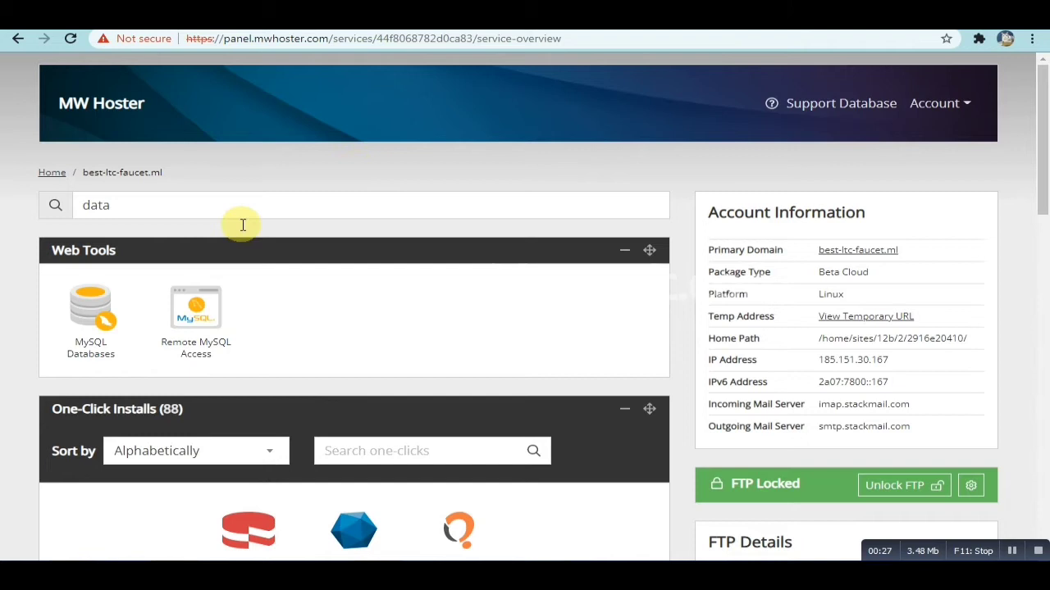
left_click(220, 209)
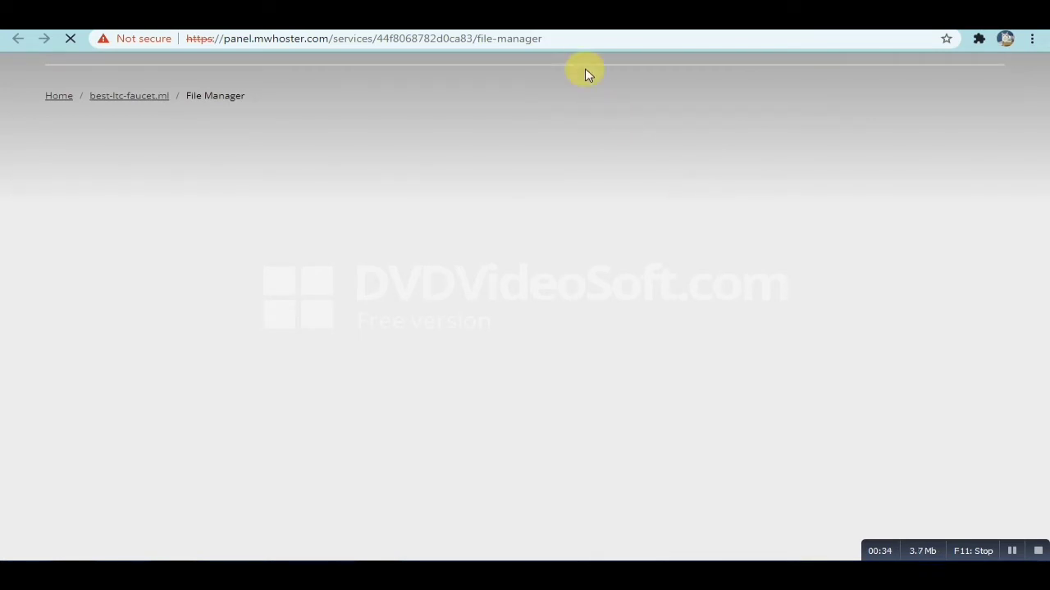
Open the demo folder in File Manager and bring up its Upload Files page
left_click_drag(570, 47, 492, 39)
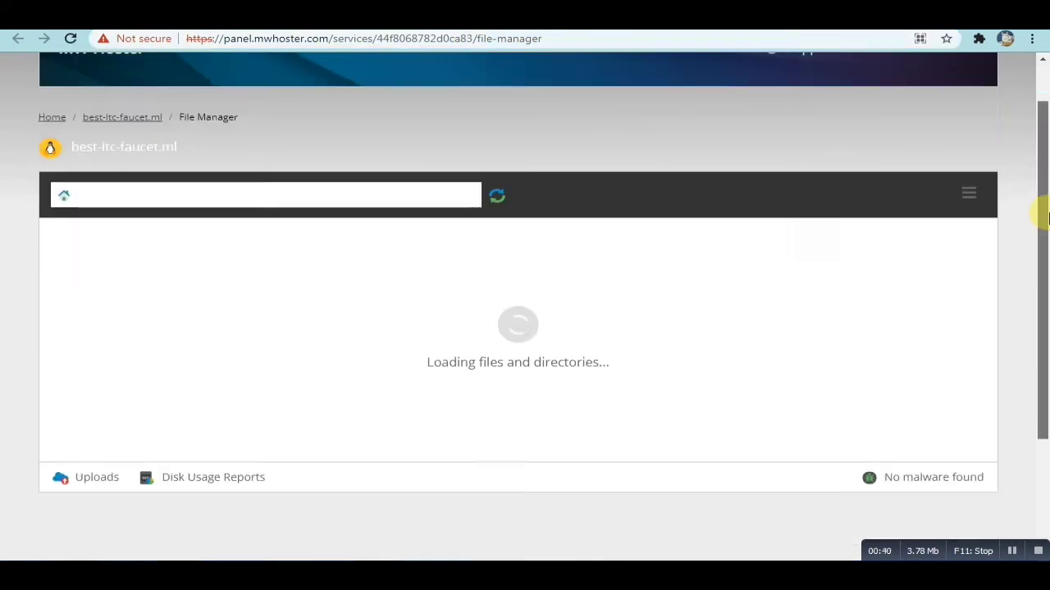
left_click_drag(1044, 151, 1043, 222)
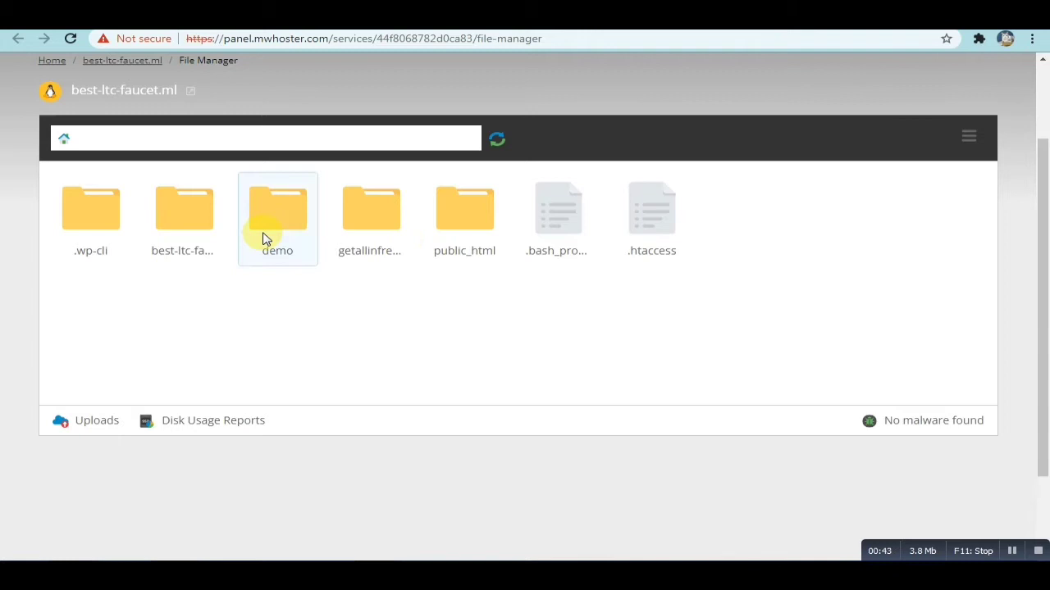
double_click(262, 237)
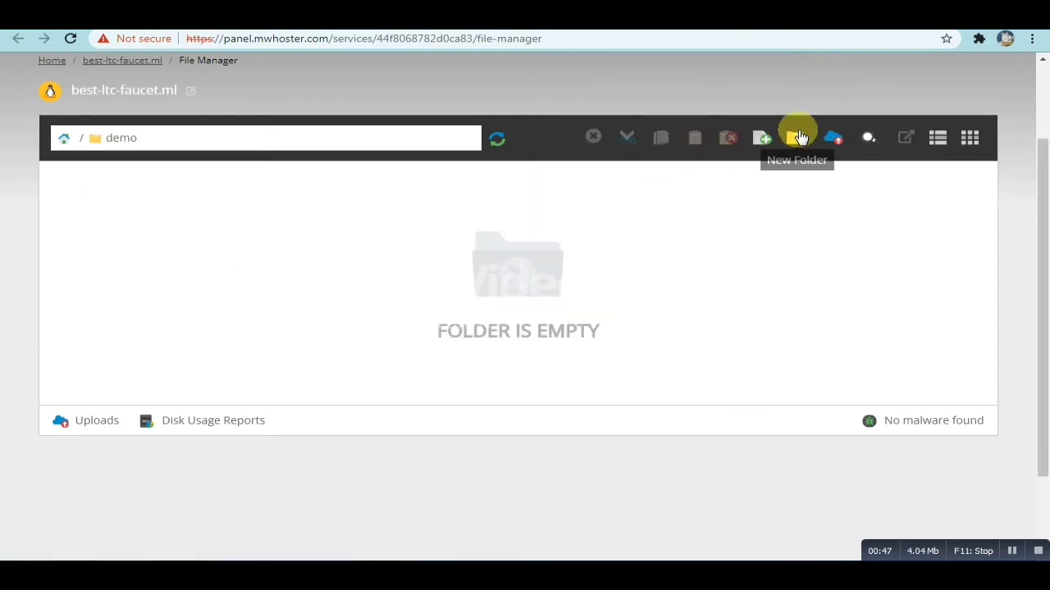
left_click(797, 136)
left_click(546, 214)
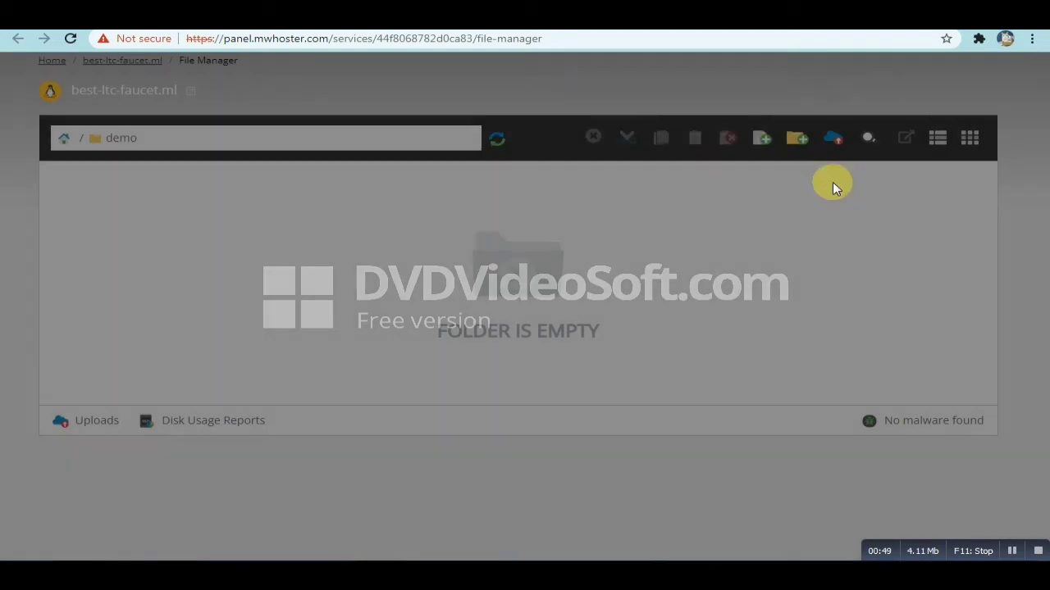
left_click(835, 136)
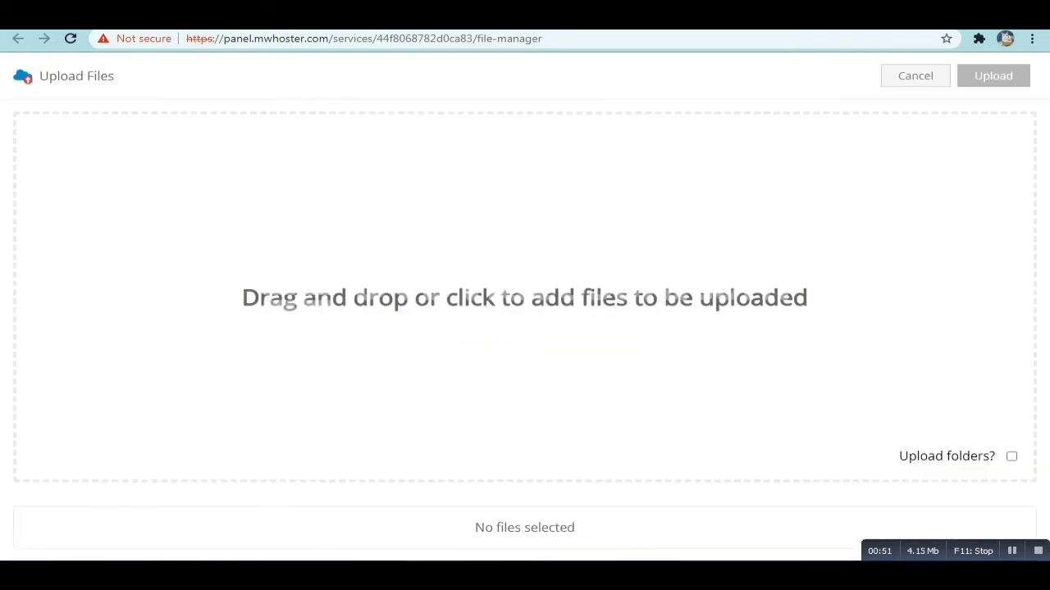
Extract AdLinkFly.zip in place and check the resulting AdLinkFly folder
right_click(272, 99)
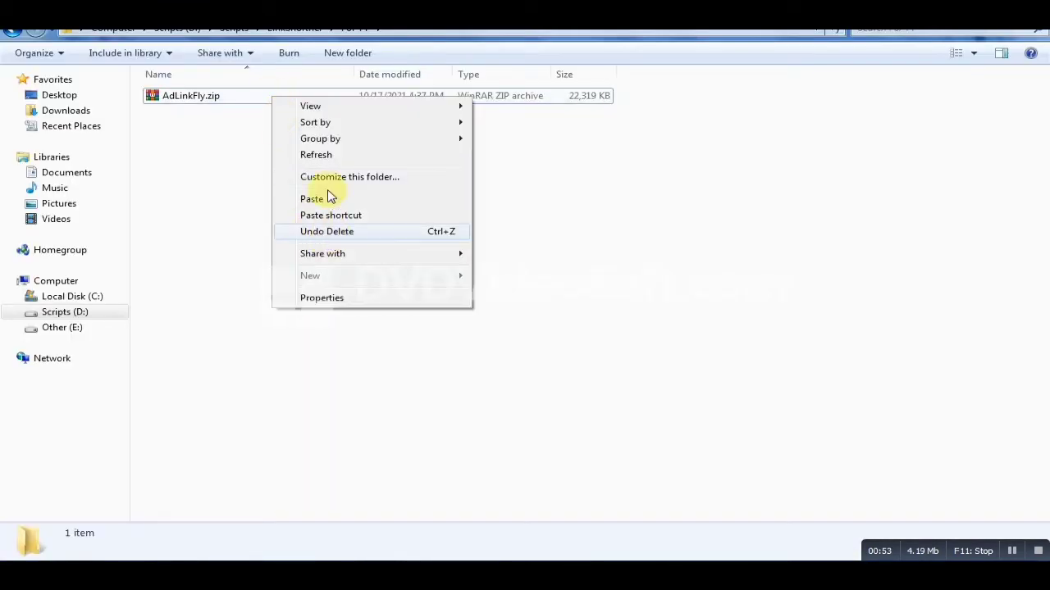
left_click(241, 95)
right_click(243, 97)
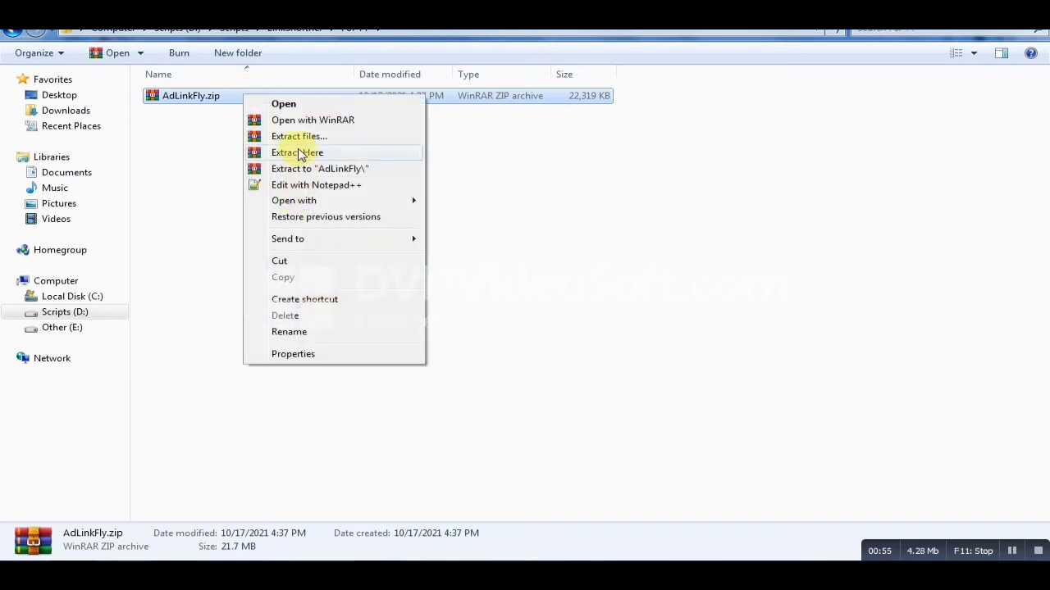
left_click(300, 153)
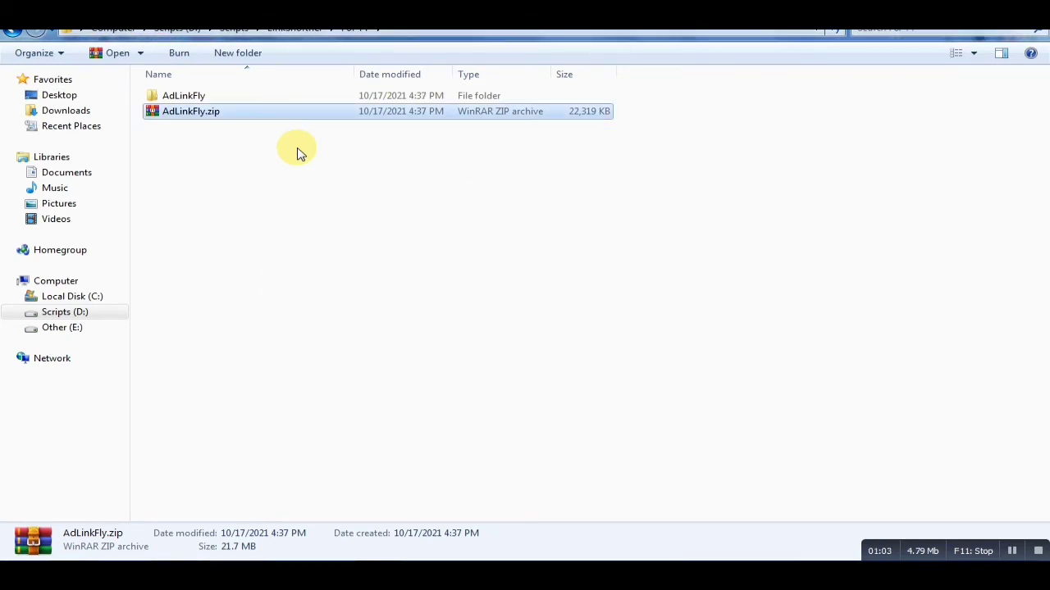
double_click(239, 99)
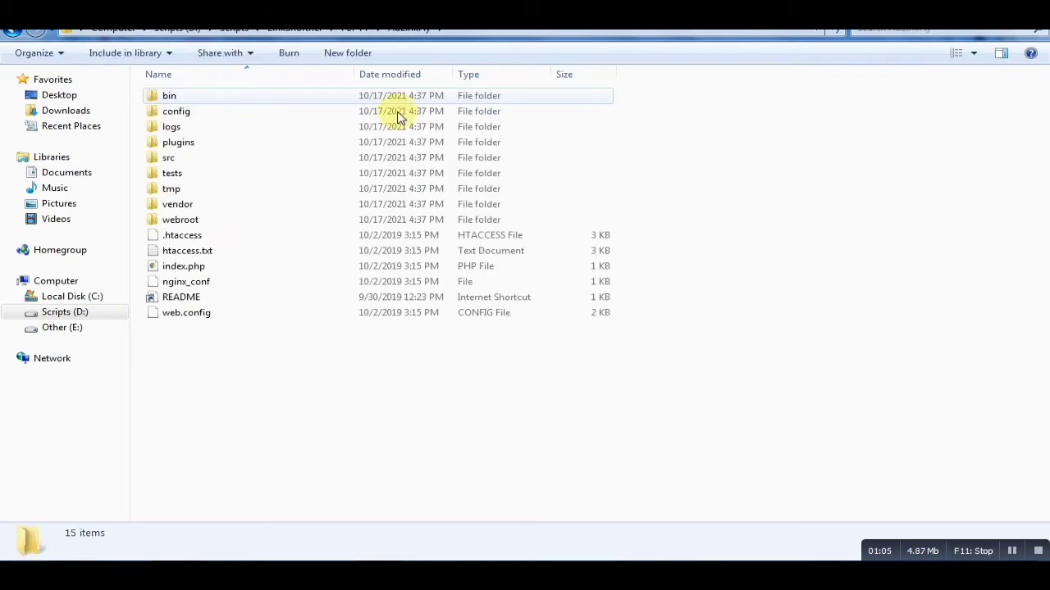
left_click(349, 28)
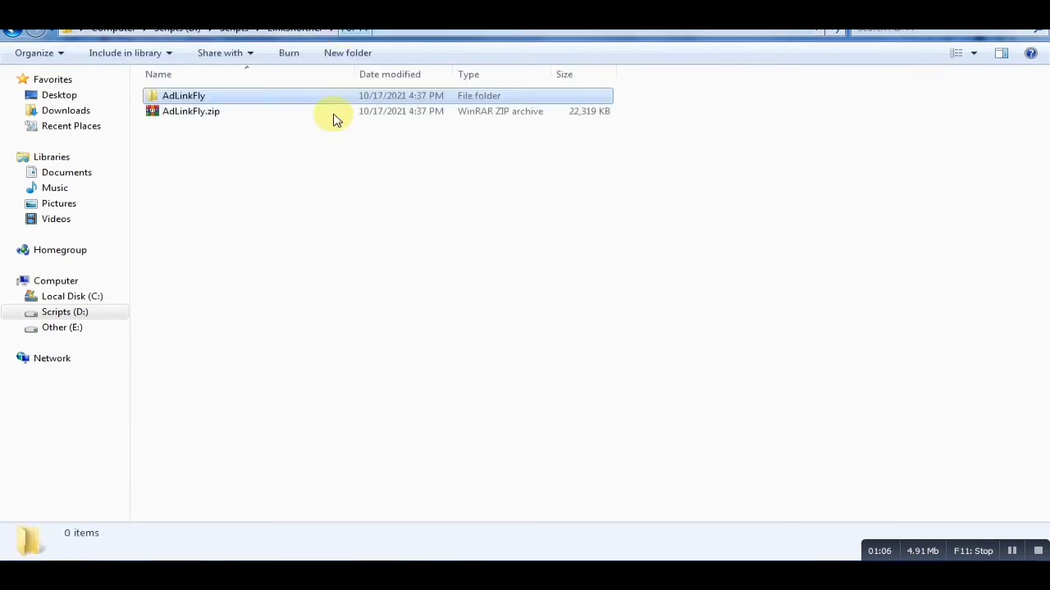
Drop the extracted AdLinkFly folder into the demo upload area and upload it
left_click_drag(281, 96, 199, 555)
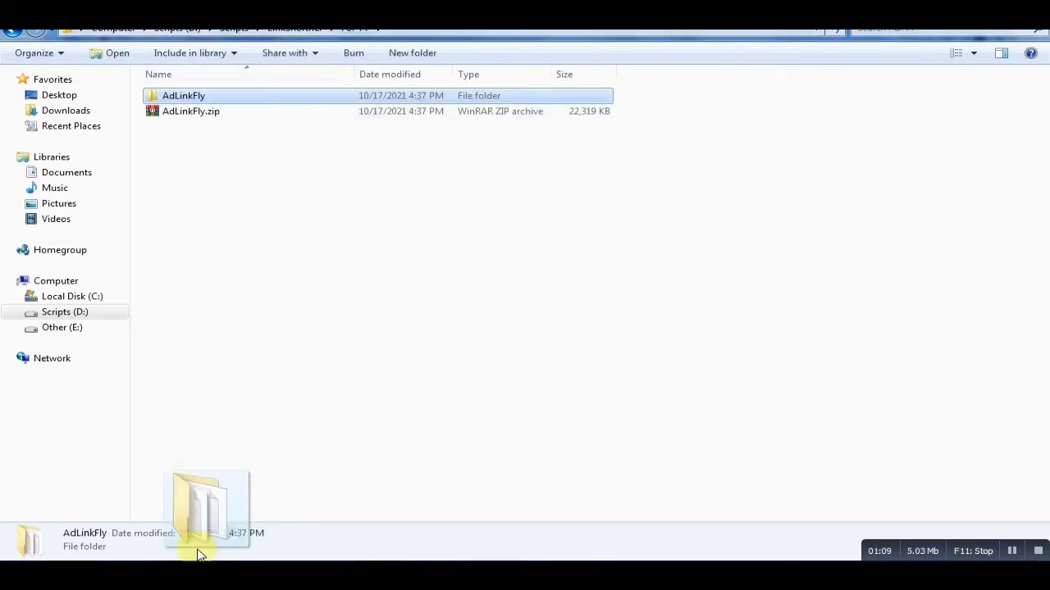
left_click_drag(199, 555, 430, 320)
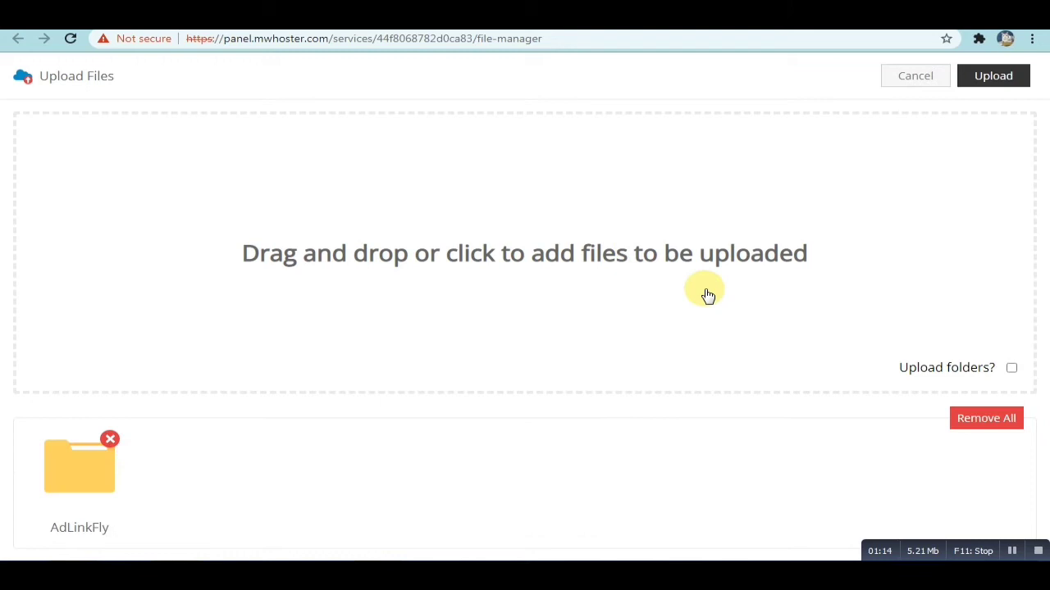
left_click(974, 82)
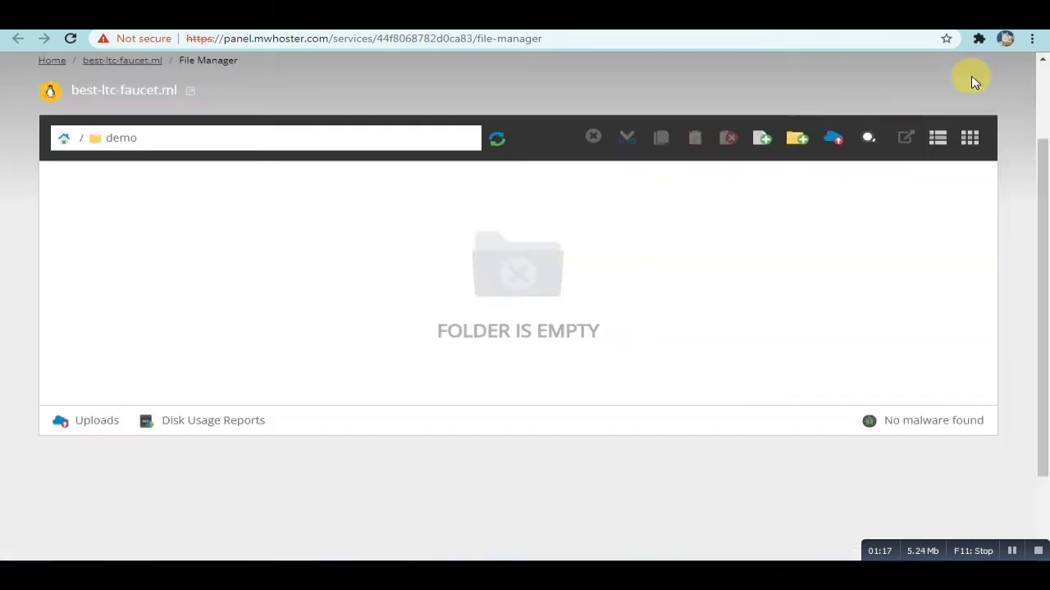
left_click(833, 141)
left_click(71, 563)
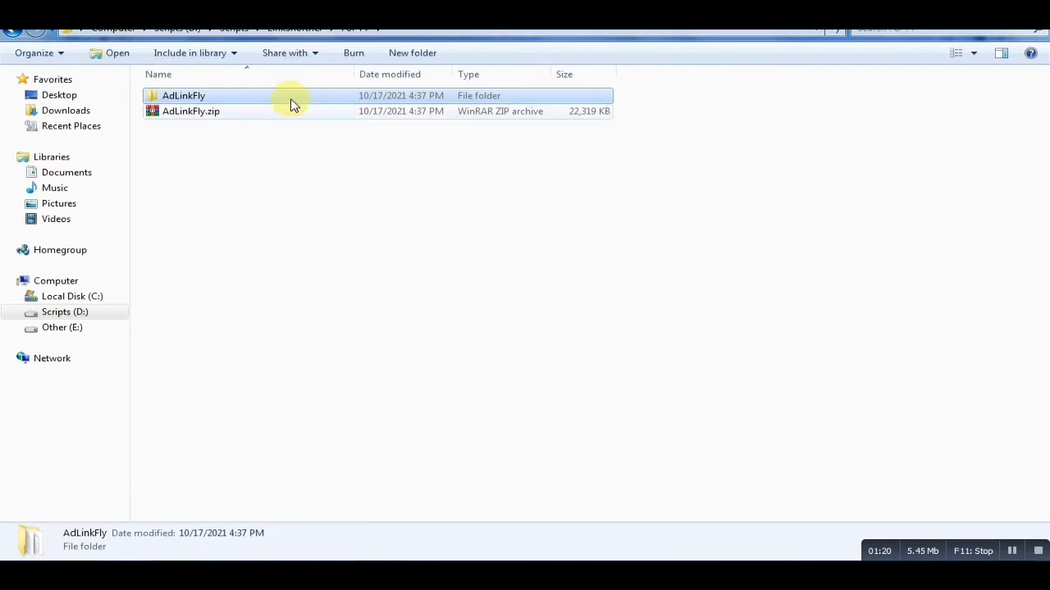
left_click_drag(291, 104, 447, 330)
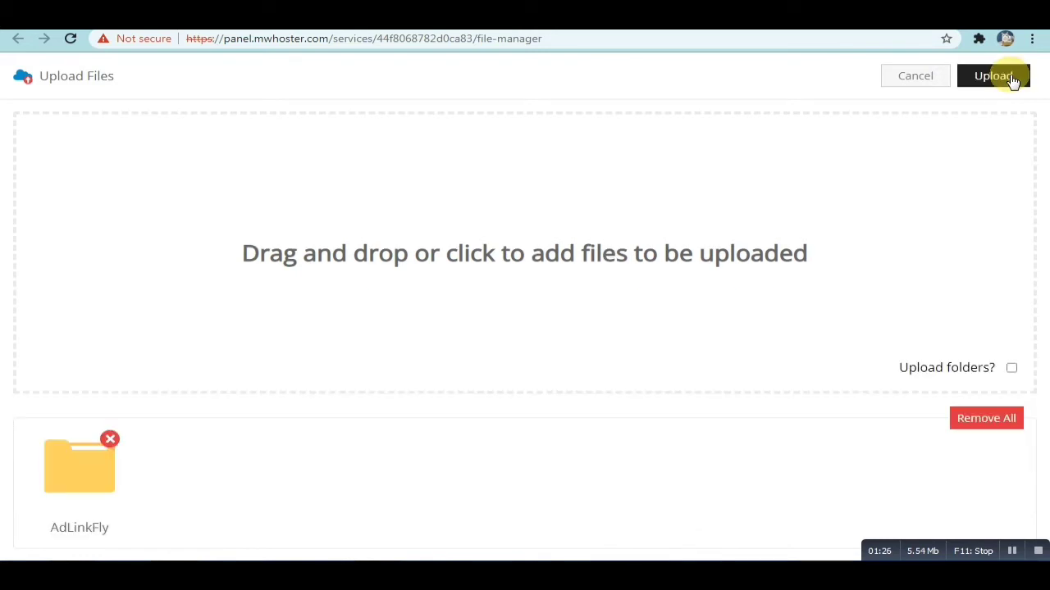
left_click(994, 76)
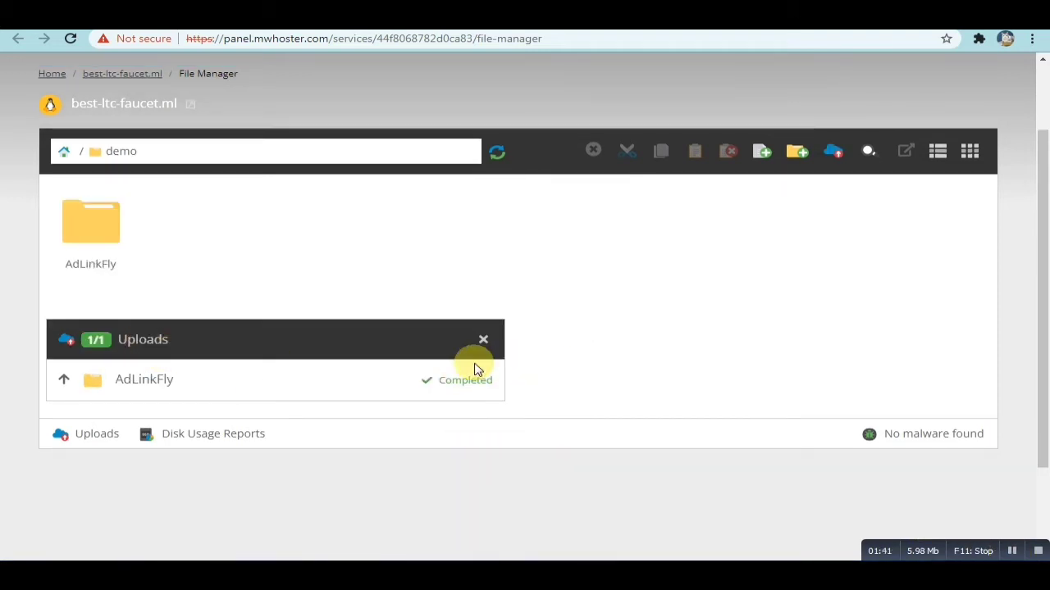
Select and cut all contents of the uploaded AdLinkFly folder
left_click(483, 340)
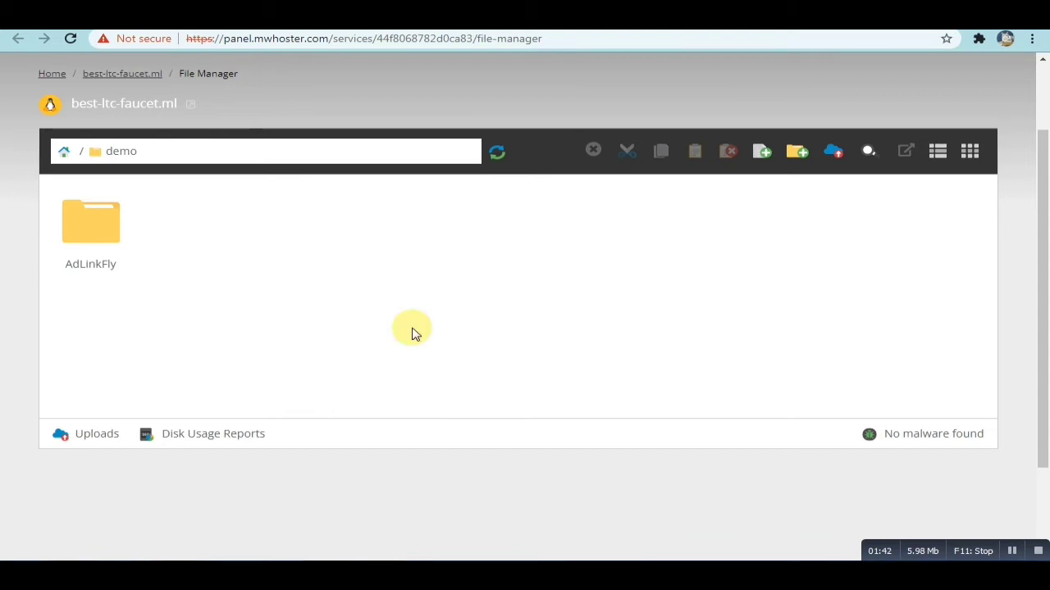
double_click(70, 254)
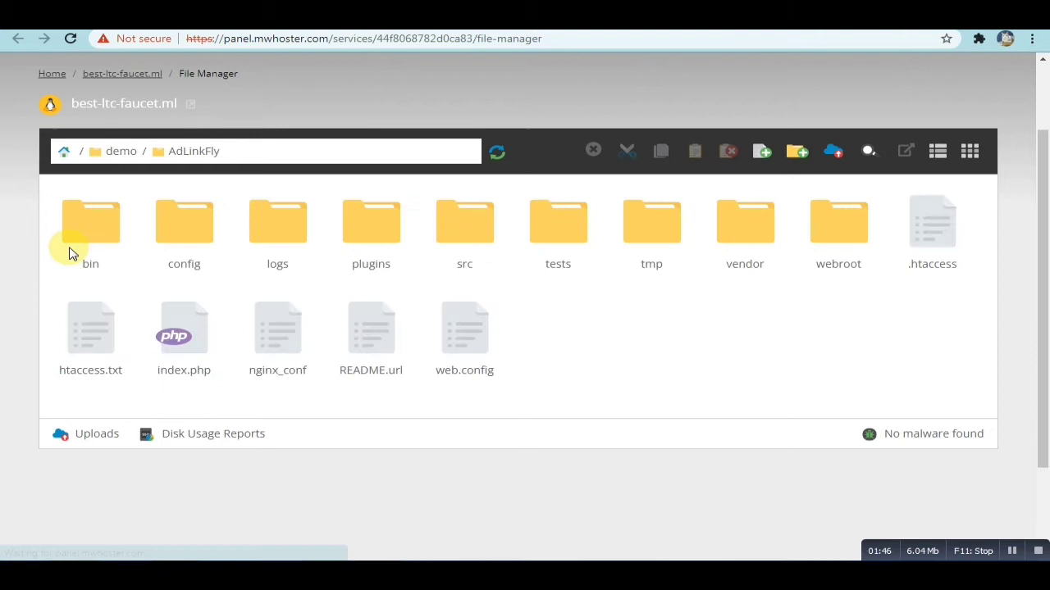
left_click_drag(51, 223, 57, 209)
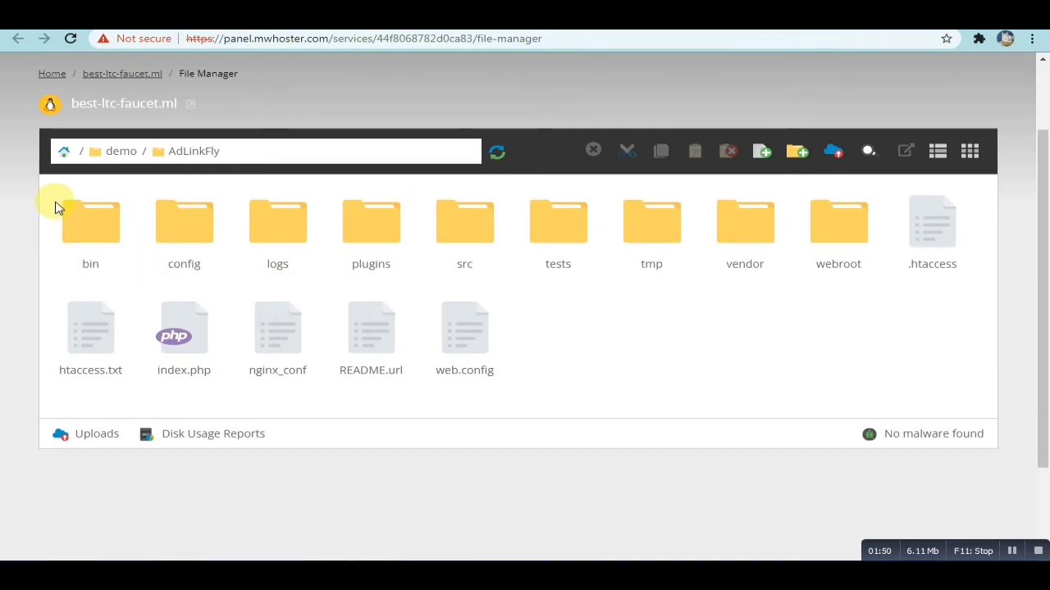
mouse_move(54, 206)
left_mouse_down()
mouse_move(823, 408)
mouse_move(974, 386)
mouse_move(96, 234)
left_mouse_up()
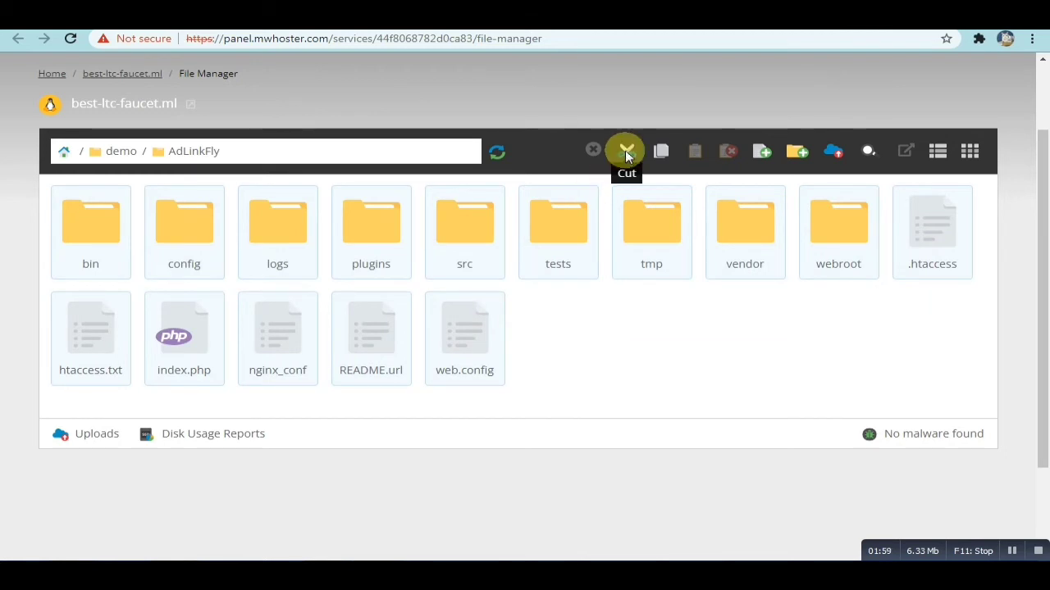
left_click(625, 154)
Paste the contents into demo and open index.php in the browser
left_click(120, 151)
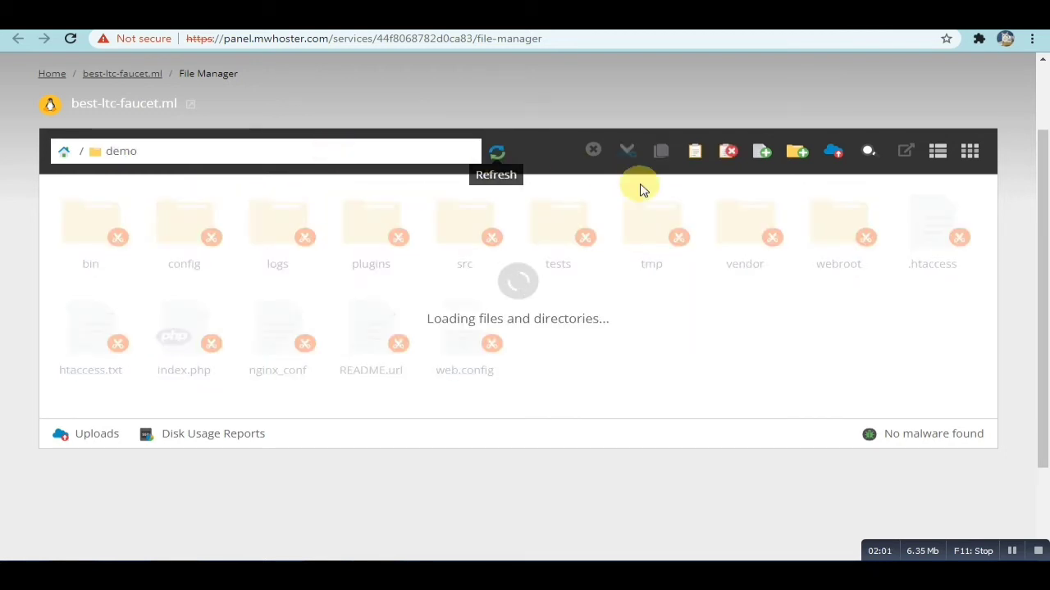
left_click(697, 160)
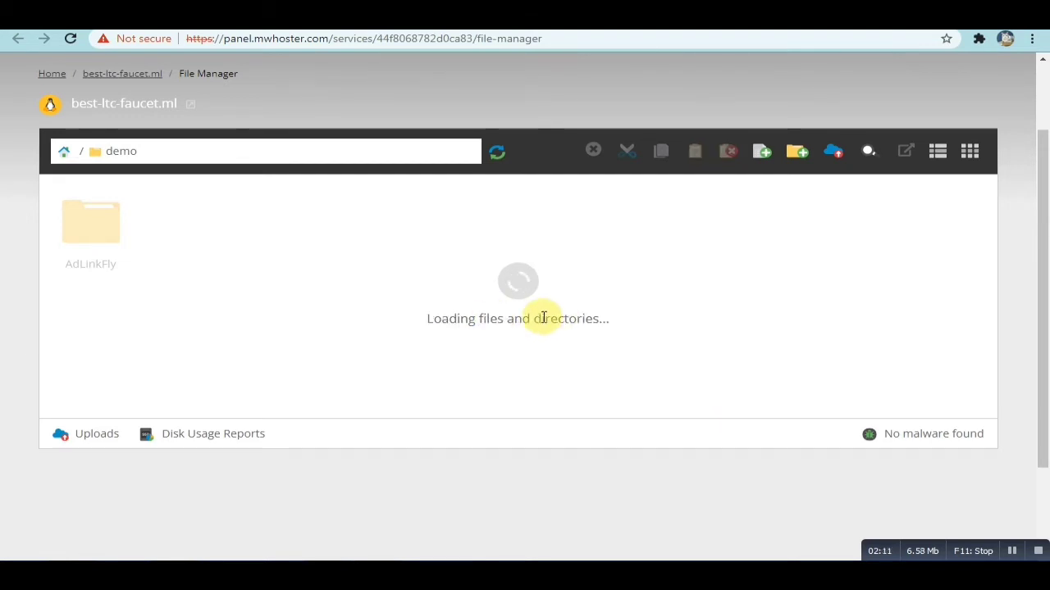
right_click(263, 354)
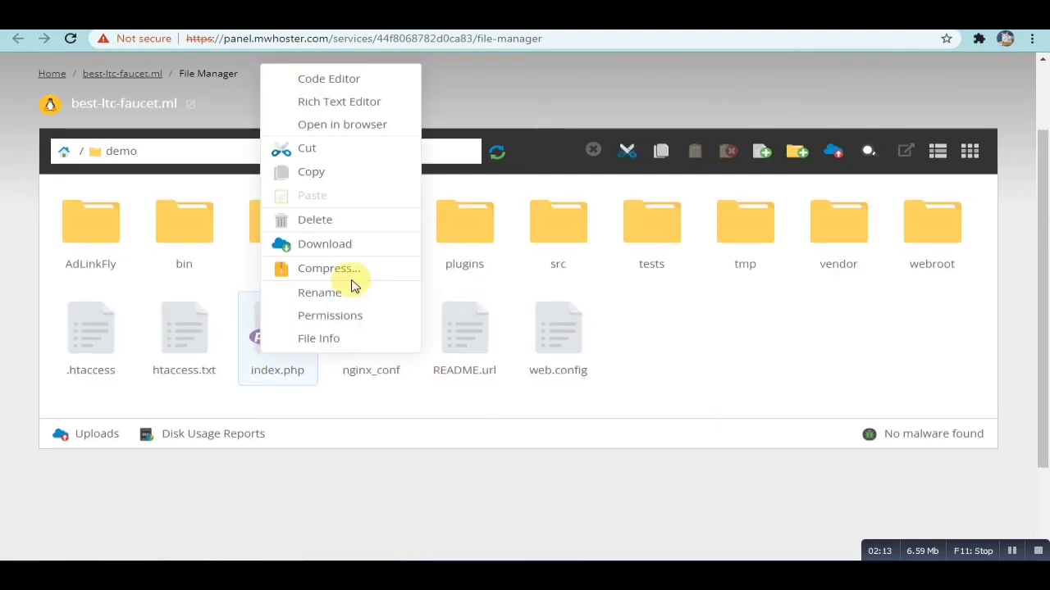
left_click(339, 125)
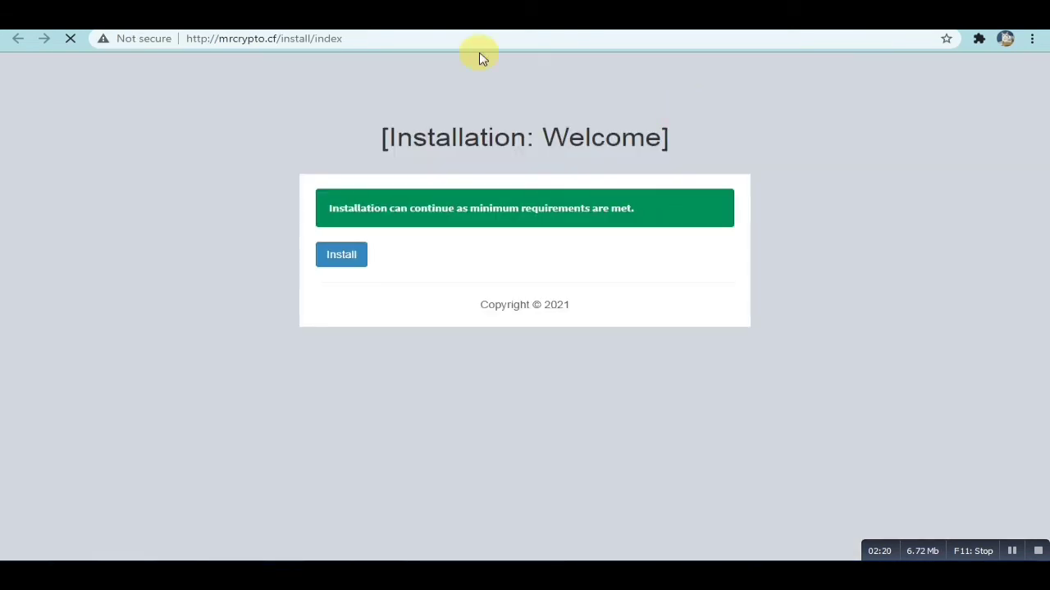
Accept the cookie notice, start the AdLinkFly install, and return to File Manager
left_click(329, 40)
left_click(263, 153)
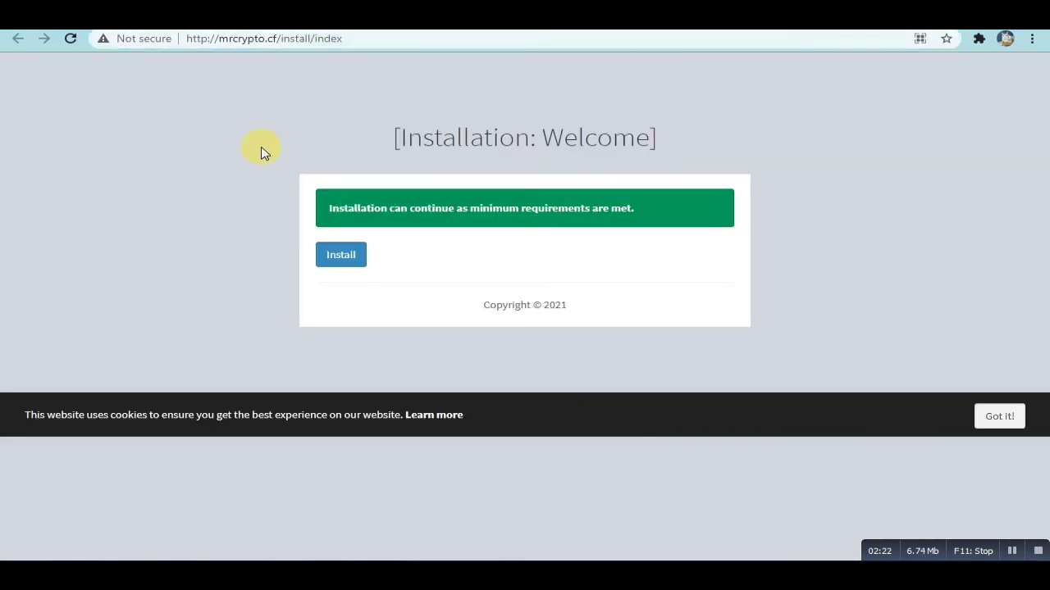
left_click(1021, 420)
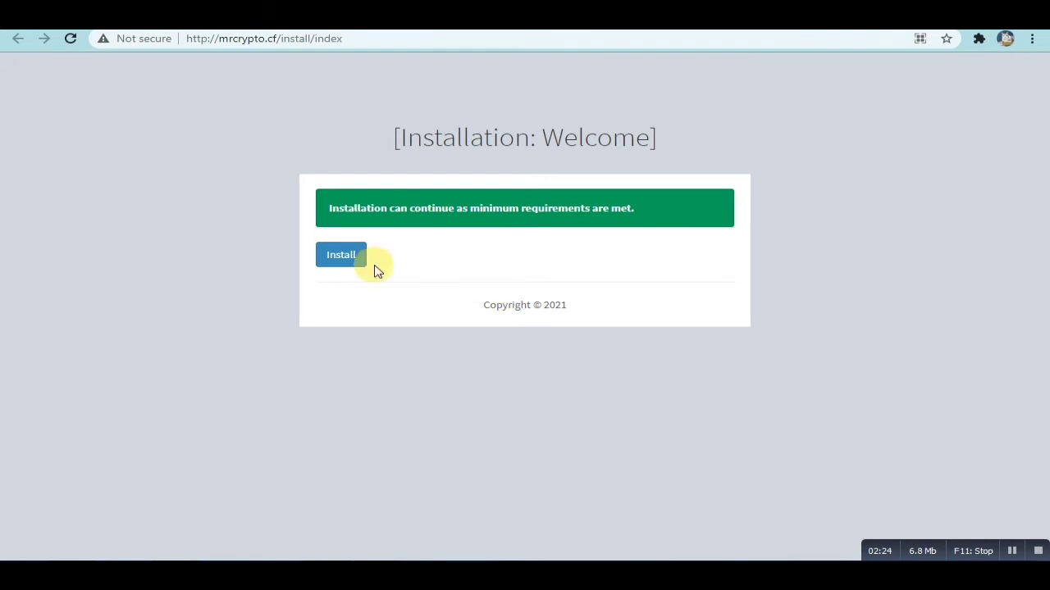
left_click(341, 262)
left_click(804, 25)
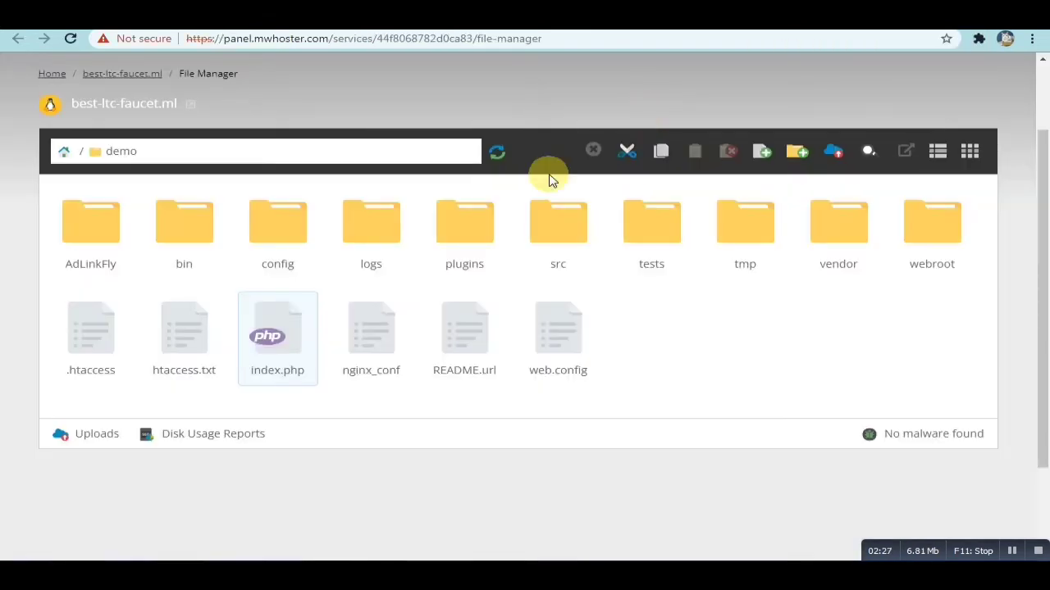
key("ctrl+Tab")
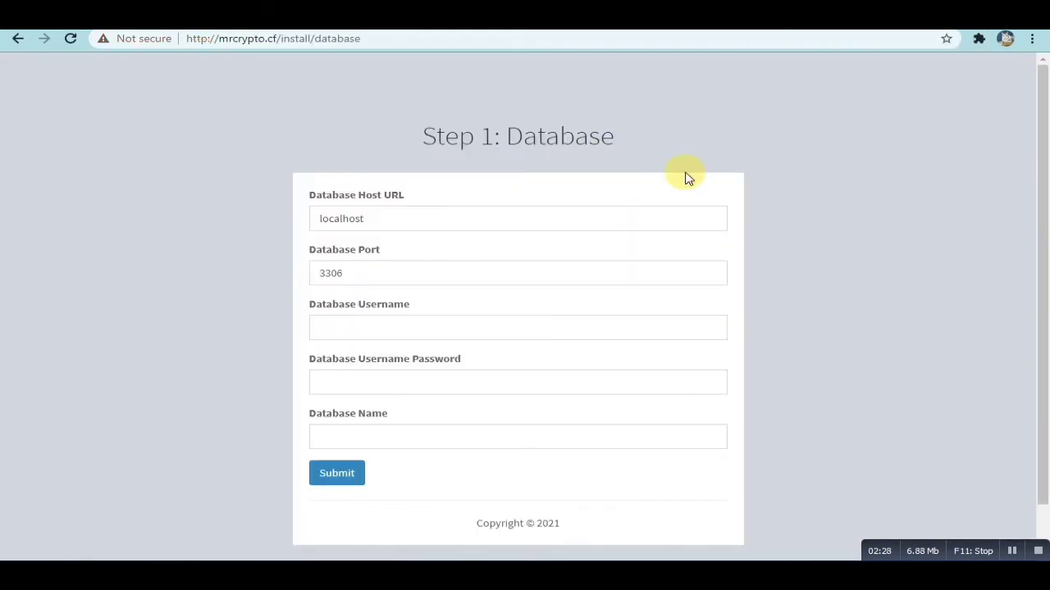
key("ctrl+Tab")
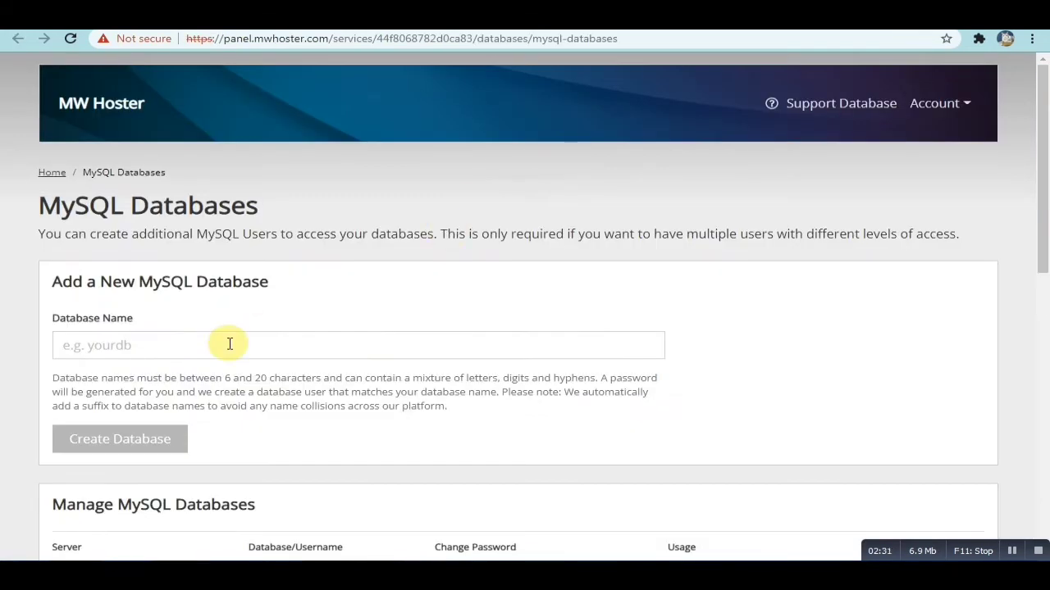
left_click(227, 345)
type("s")
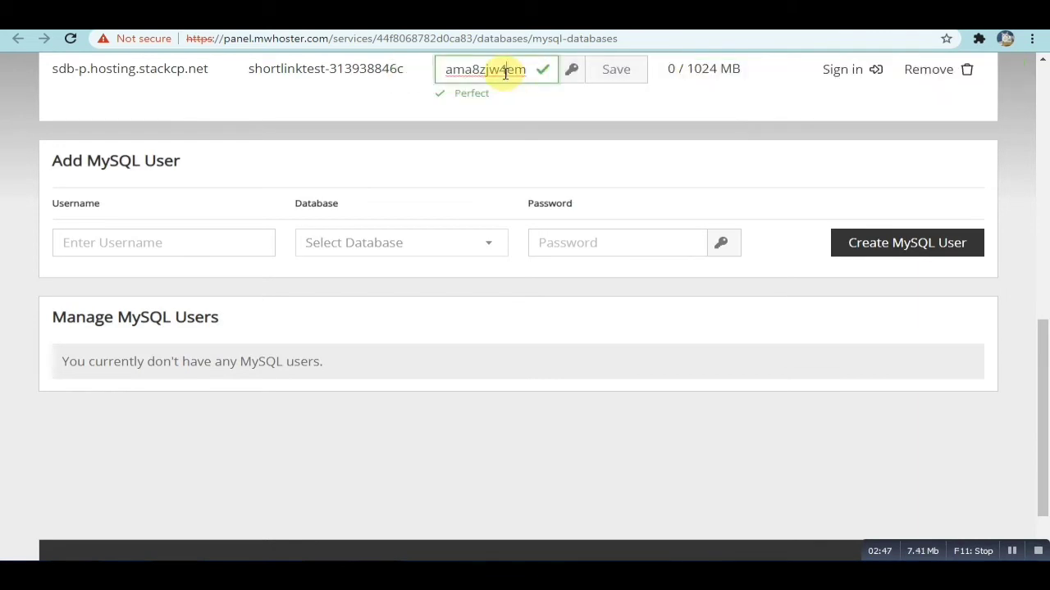
double_click(505, 71)
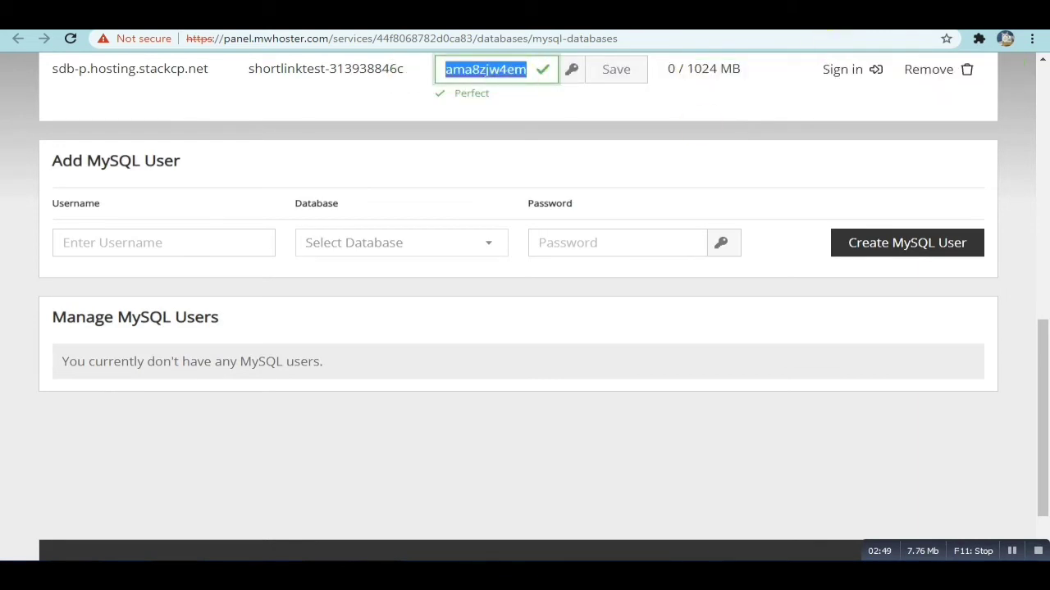
key("ctrl+Tab")
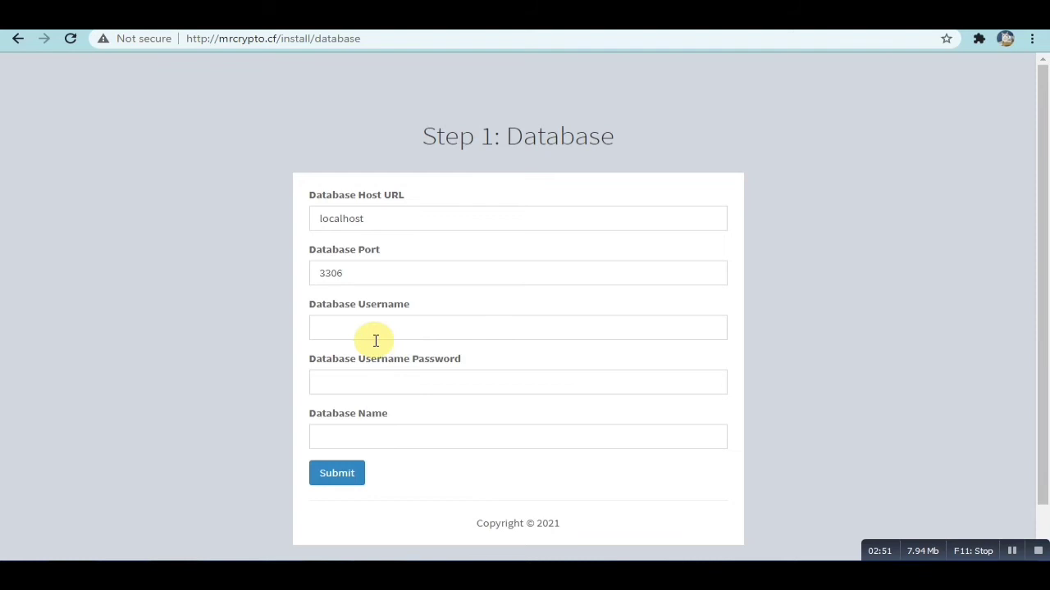
Enter shortlinktest-313938846c as both the database username and database name
left_click(382, 379)
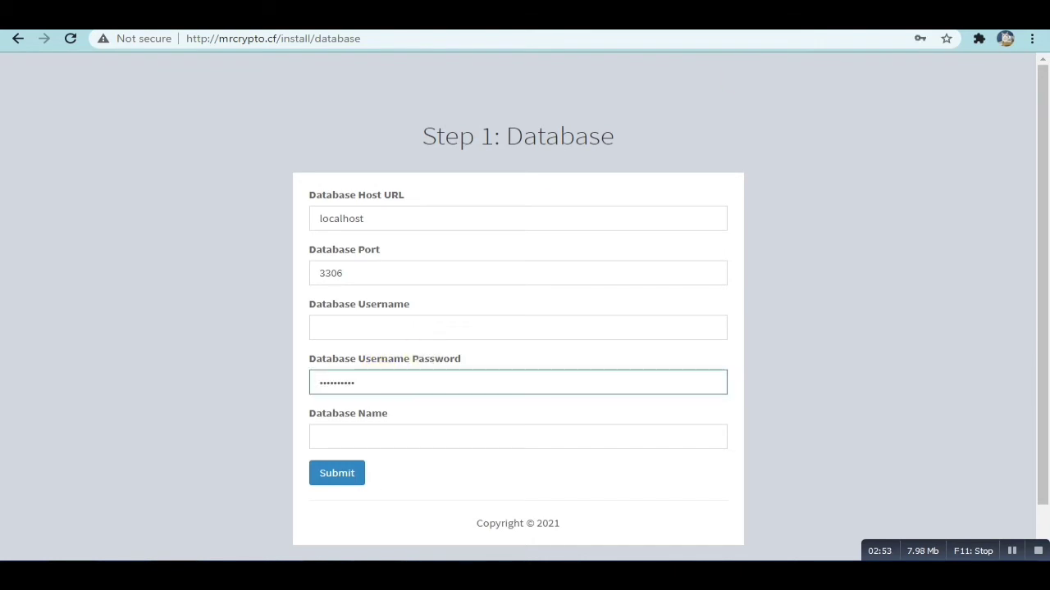
key("ctrl+Tab")
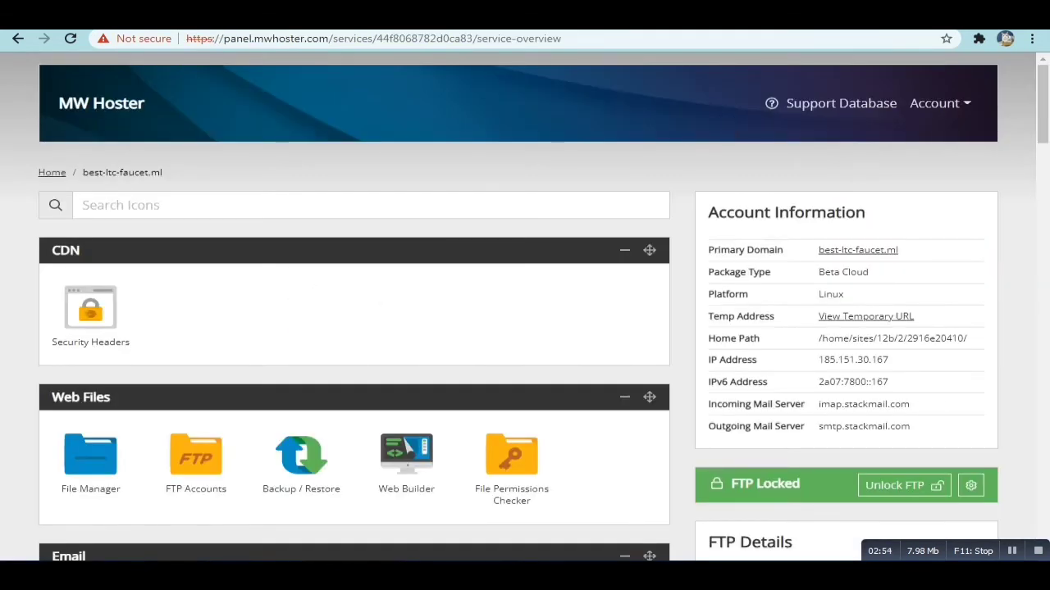
key("ctrl+Tab")
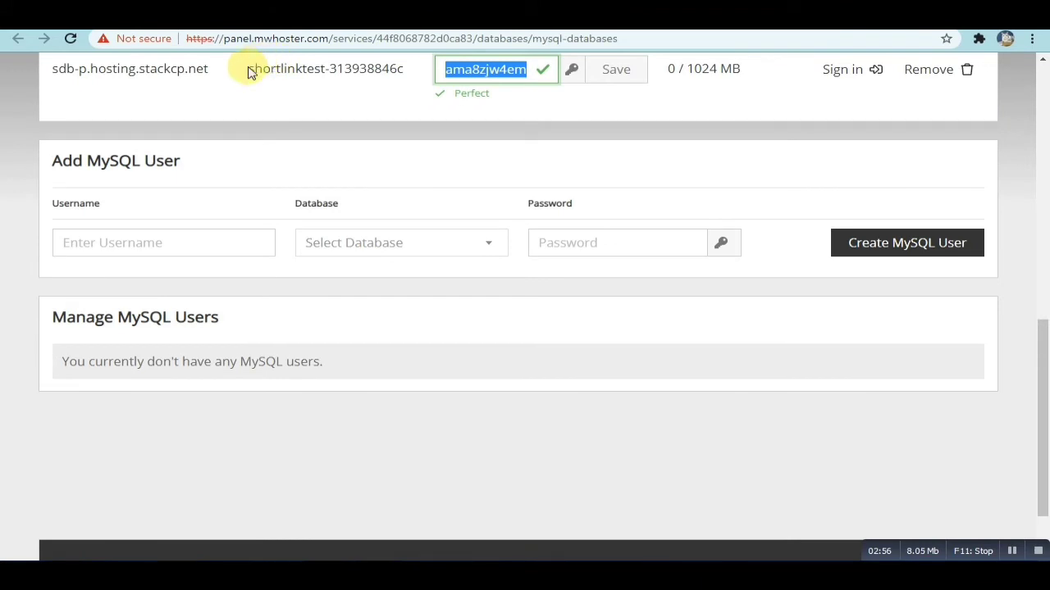
left_click_drag(249, 71, 388, 70)
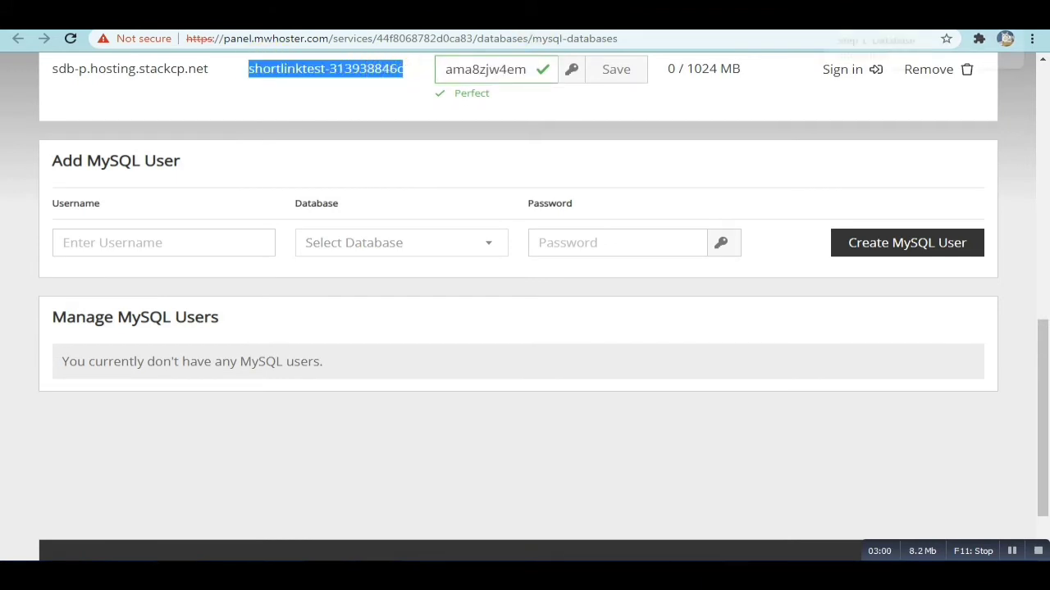
key("ctrl+Tab")
left_click(370, 332)
type("shortlinktest-313938846c")
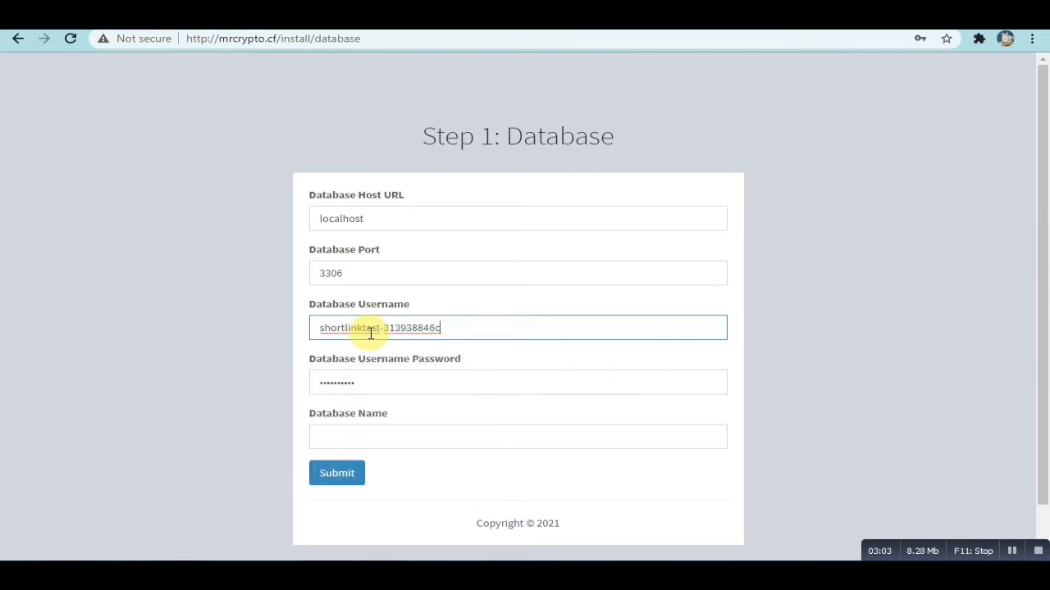
left_click(362, 436)
type("shortlinktest-313938846c")
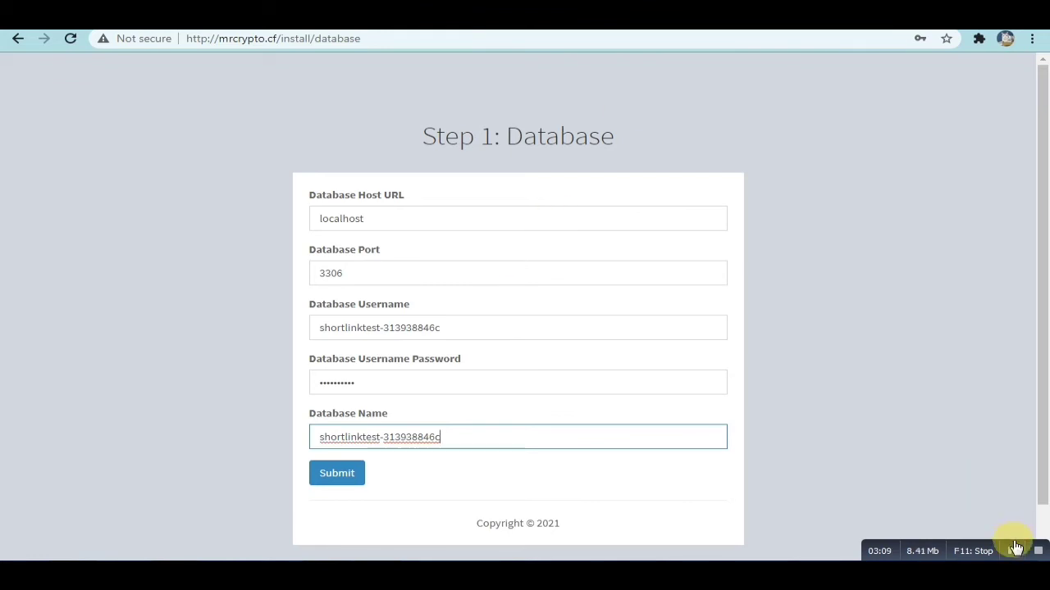
left_click(826, 225)
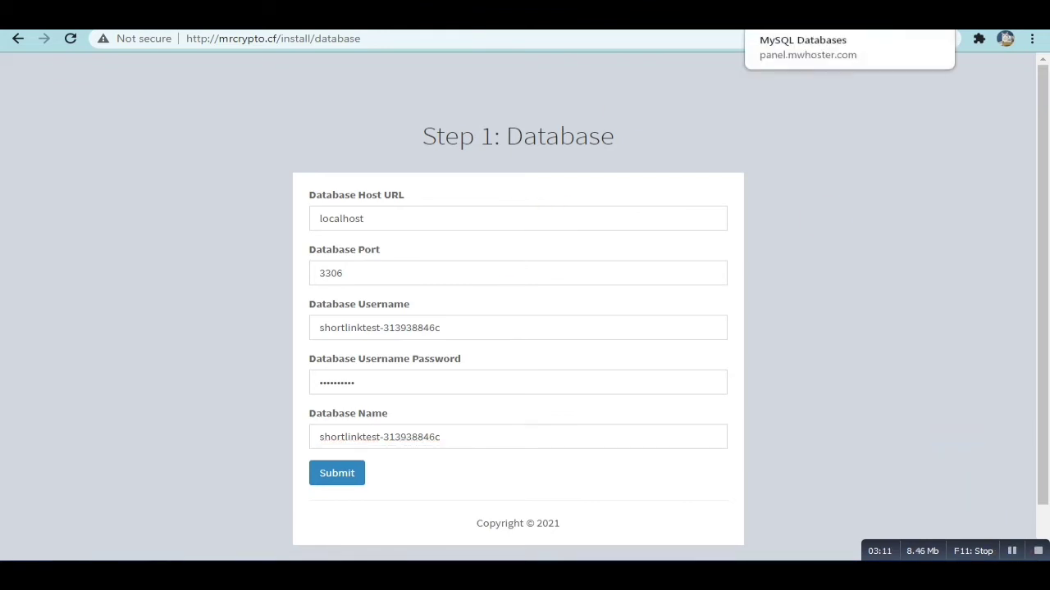
Replace localhost with host sdb-p.hosting.stackcp.net and submit the database details
left_click(742, 15)
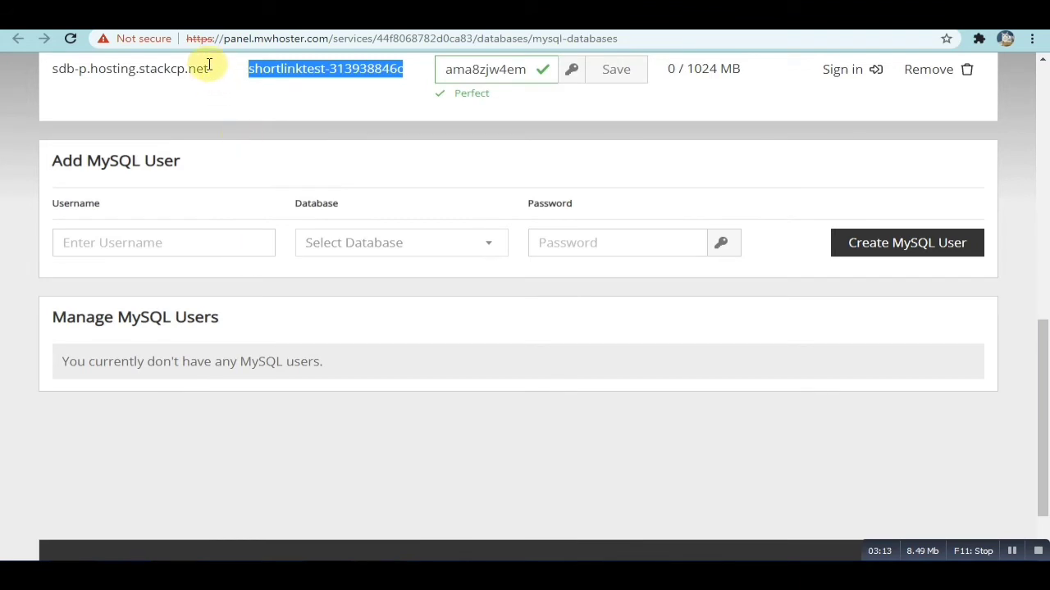
left_click_drag(208, 69, 64, 86)
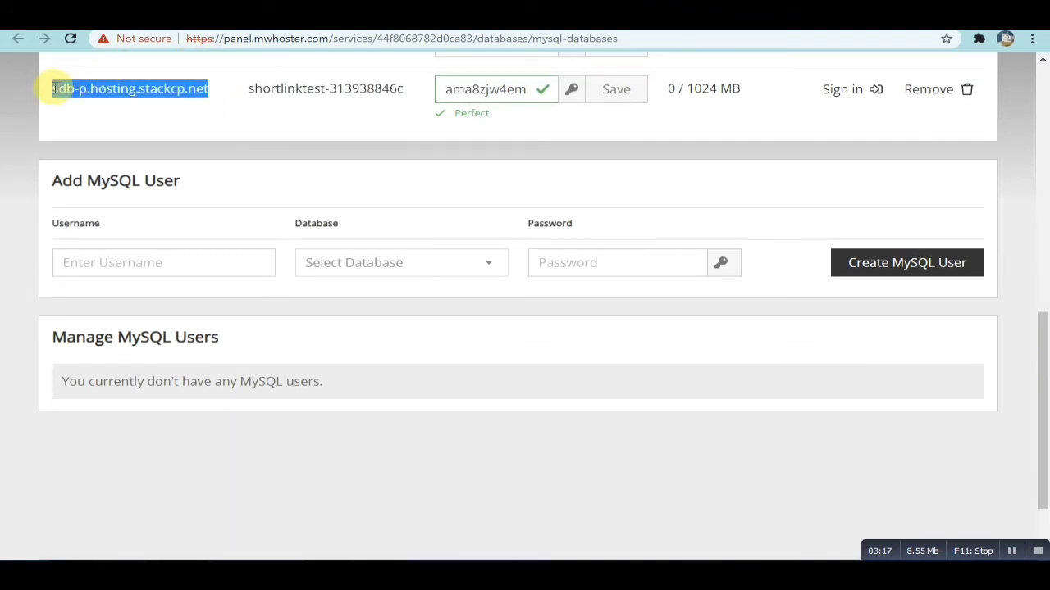
key("ctrl+Tab")
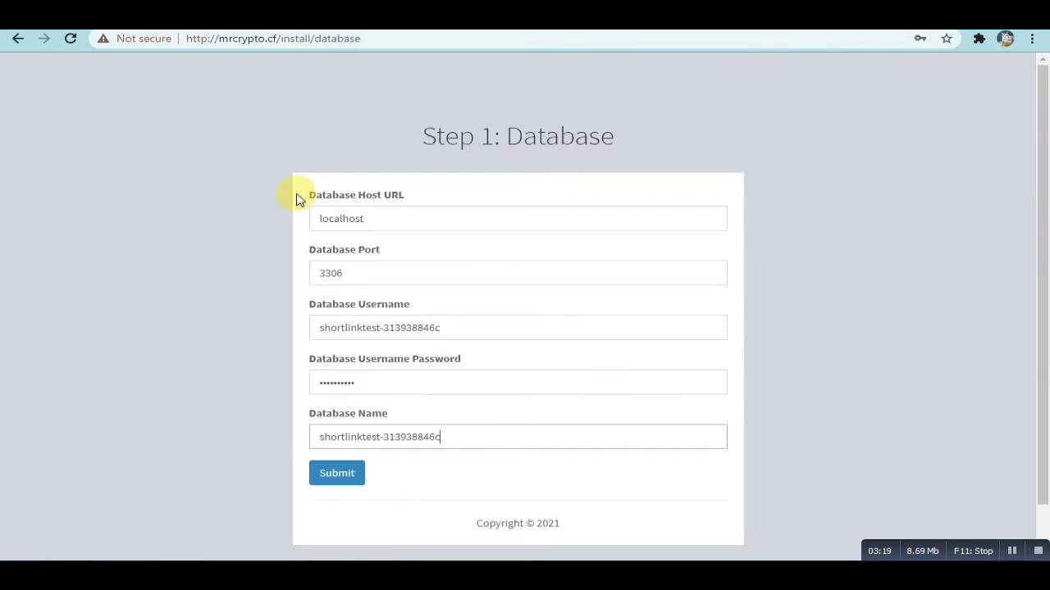
double_click(392, 213)
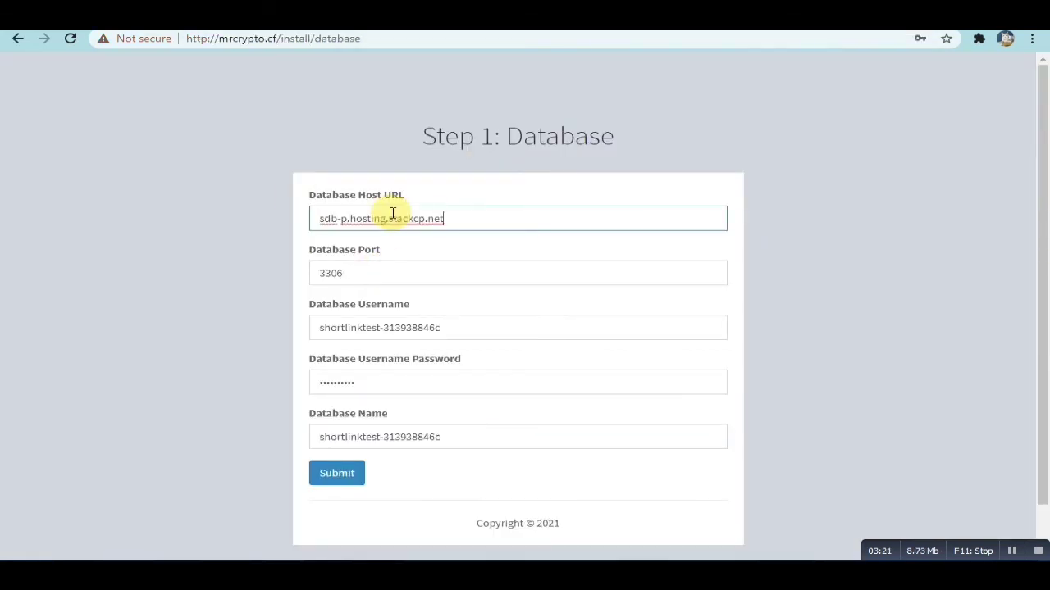
left_click(351, 479)
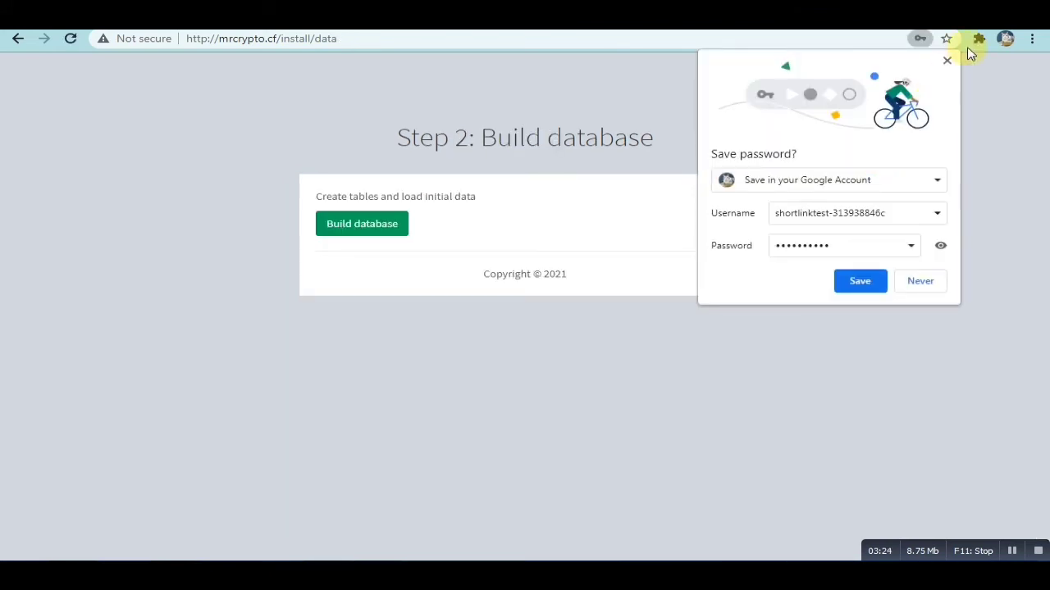
Build the database tables and create the admin account with username 'admin'
left_click(947, 64)
left_click(395, 231)
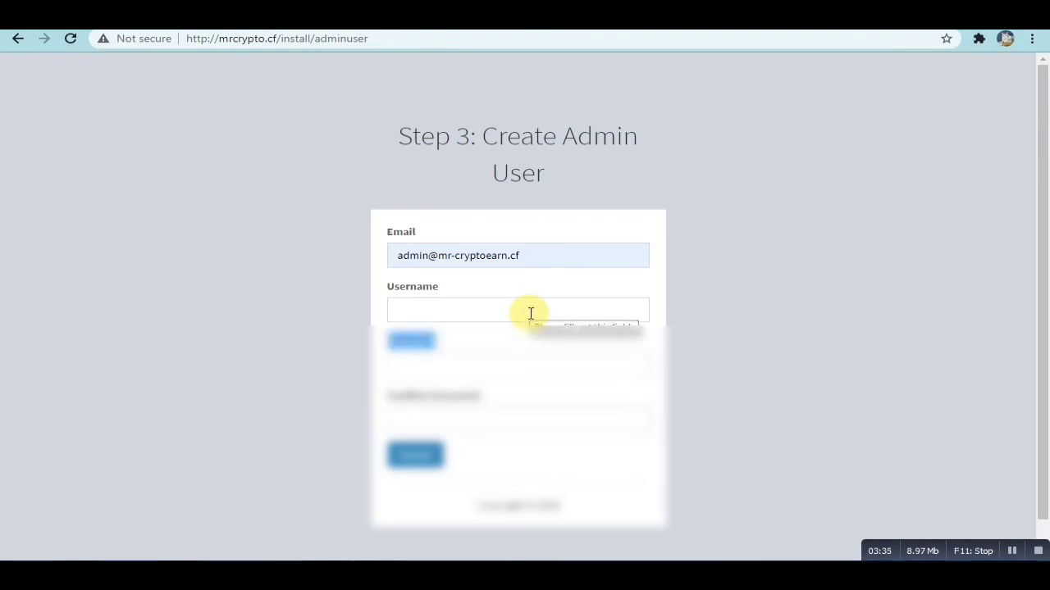
left_click(530, 313)
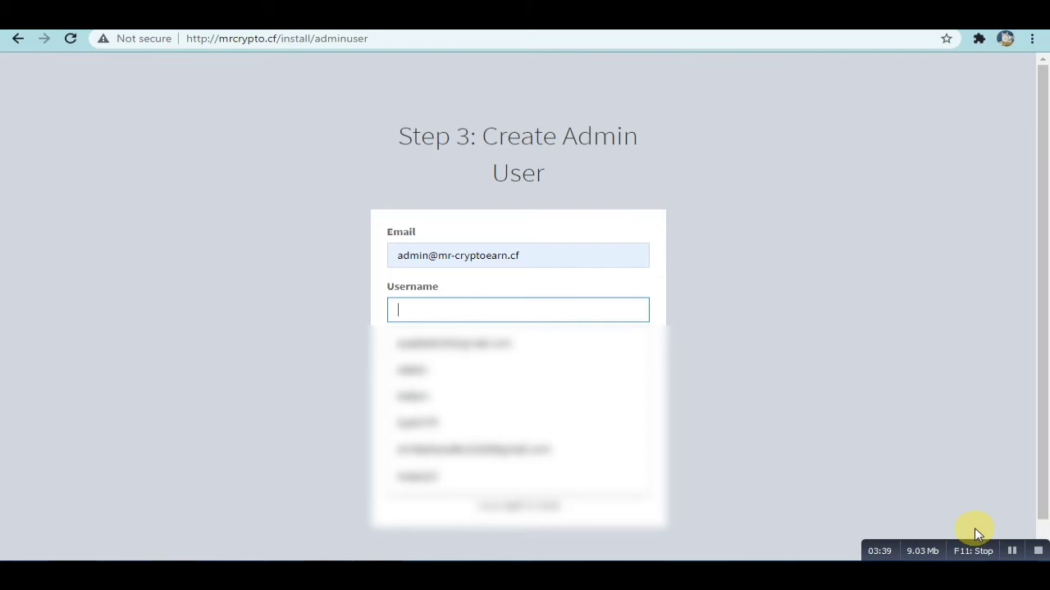
key("Tab")
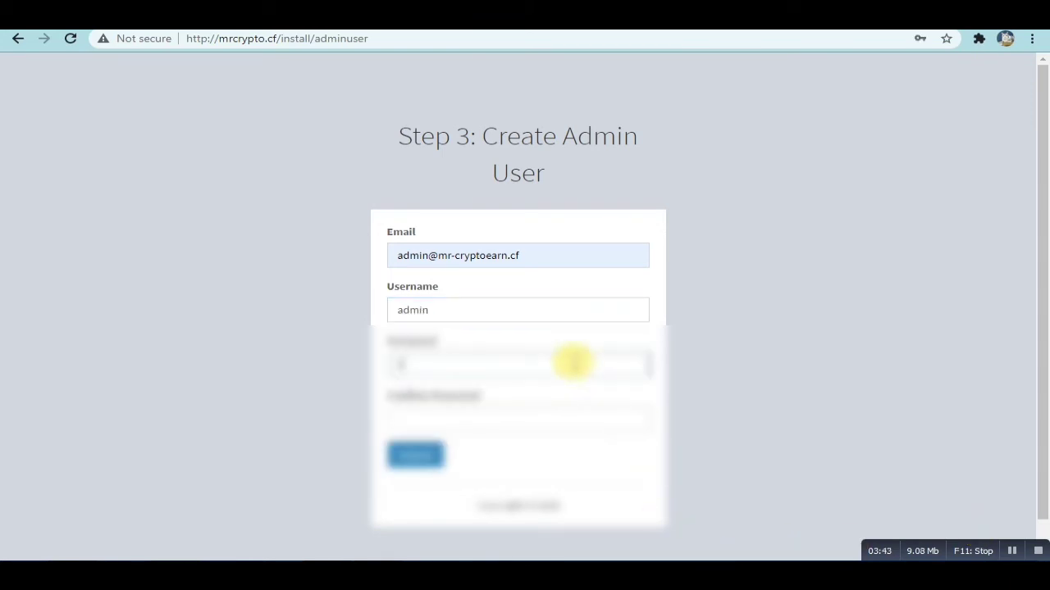
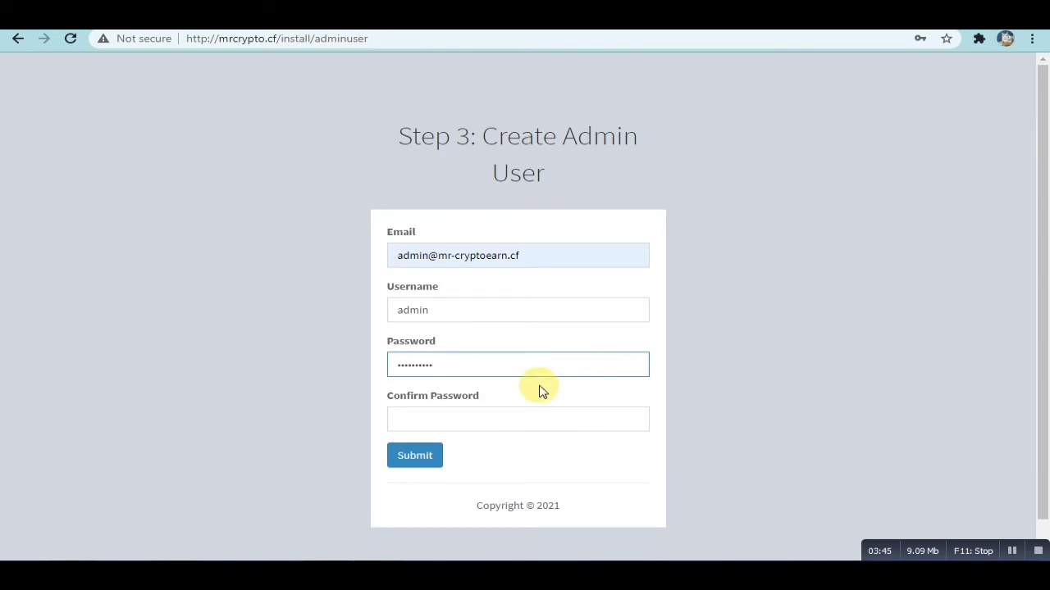
left_click(471, 420)
type("a")
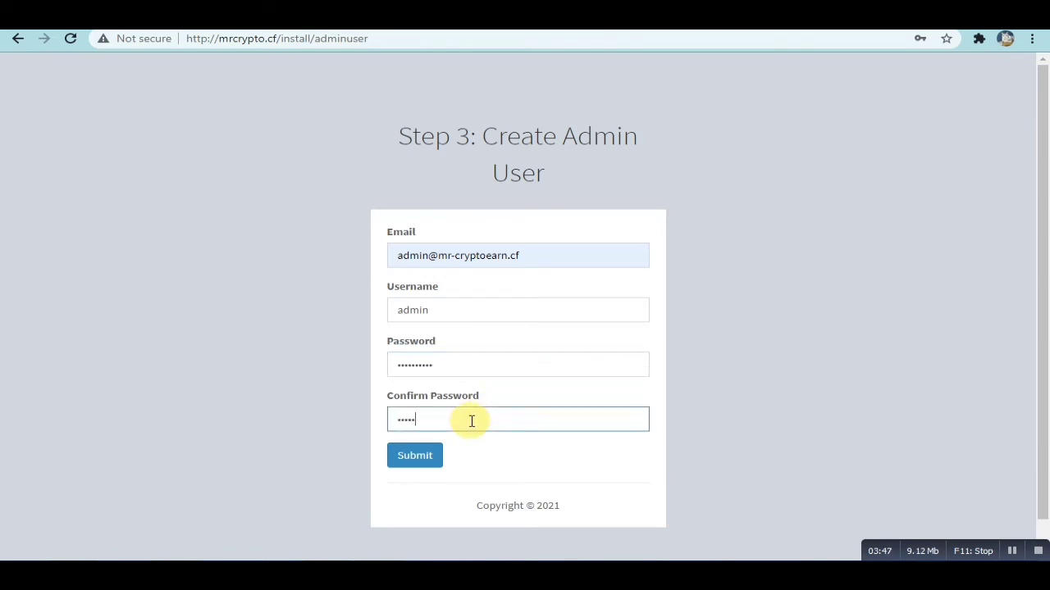
left_click(410, 457)
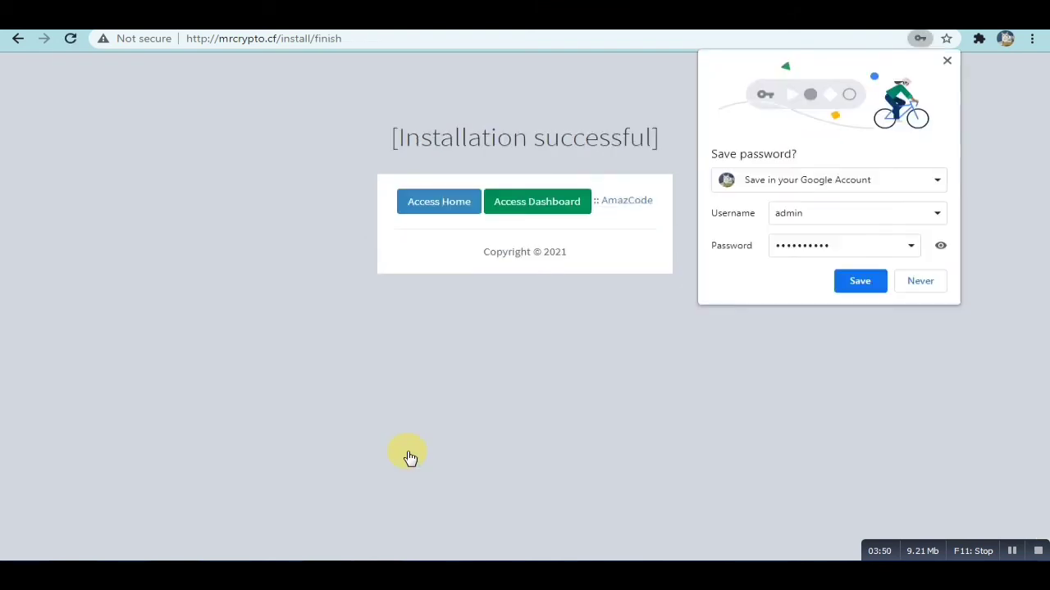
Open the installer's dashboard and site home links in new tabs
left_click(947, 63)
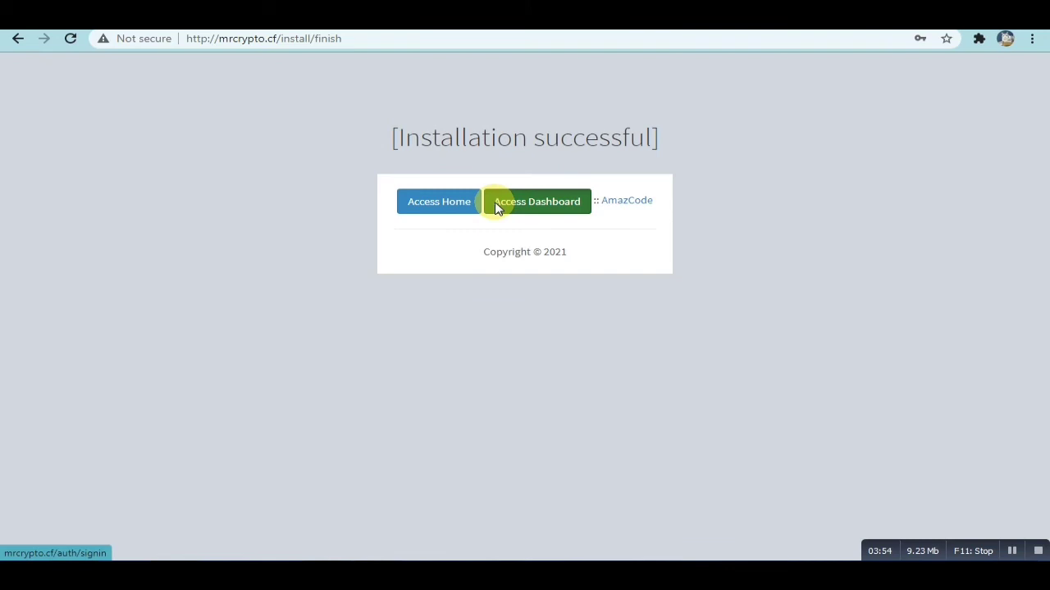
right_click(496, 206)
left_click(543, 216)
right_click(430, 211)
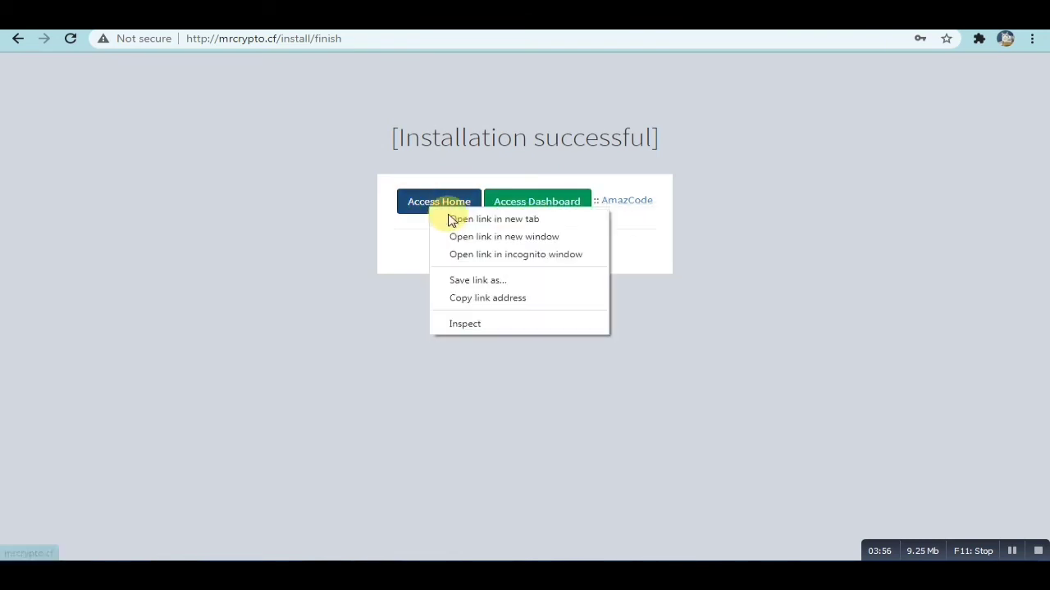
left_click(473, 222)
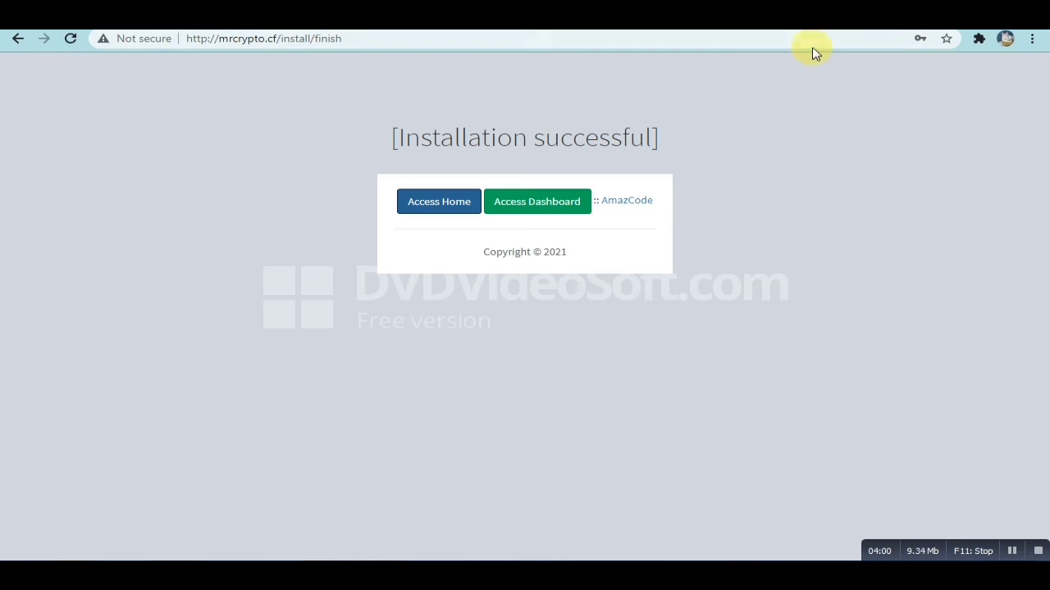
Look over the site's sign-in page, then go back to its home page
left_click(820, 15)
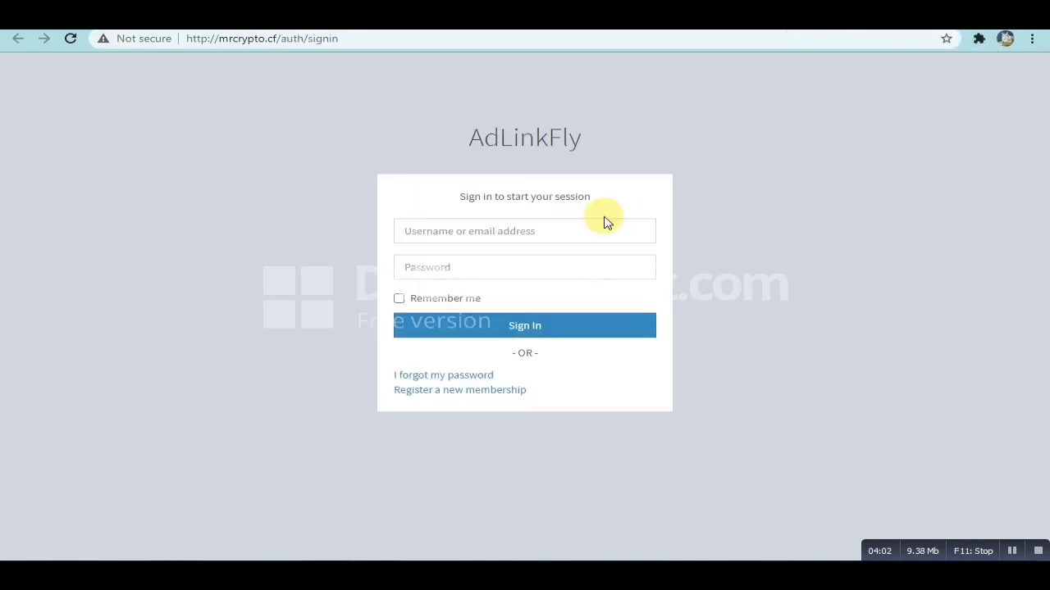
left_click_drag(598, 188, 402, 205)
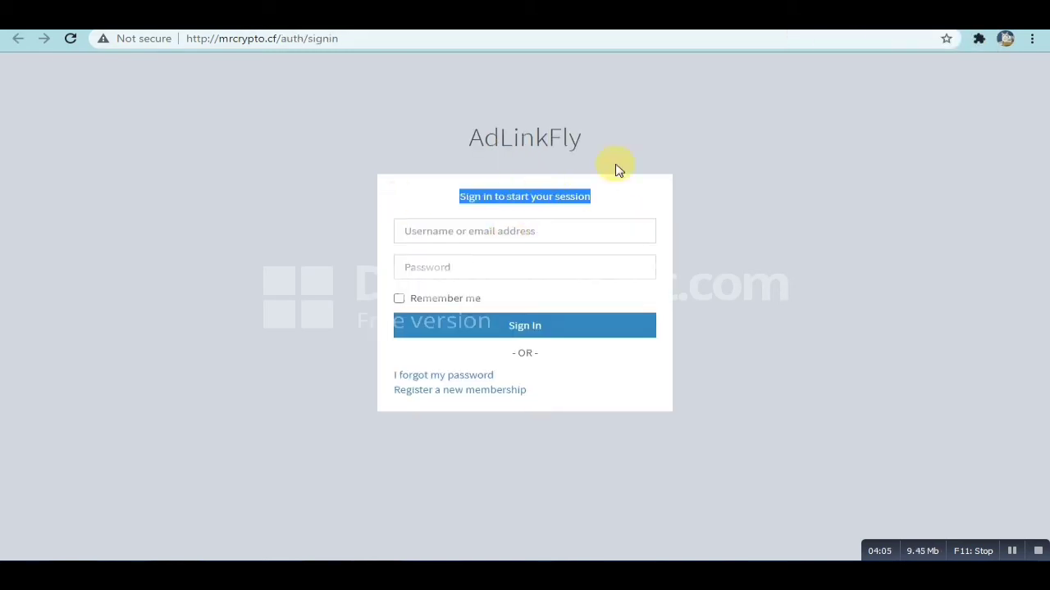
left_click_drag(581, 138, 697, 156)
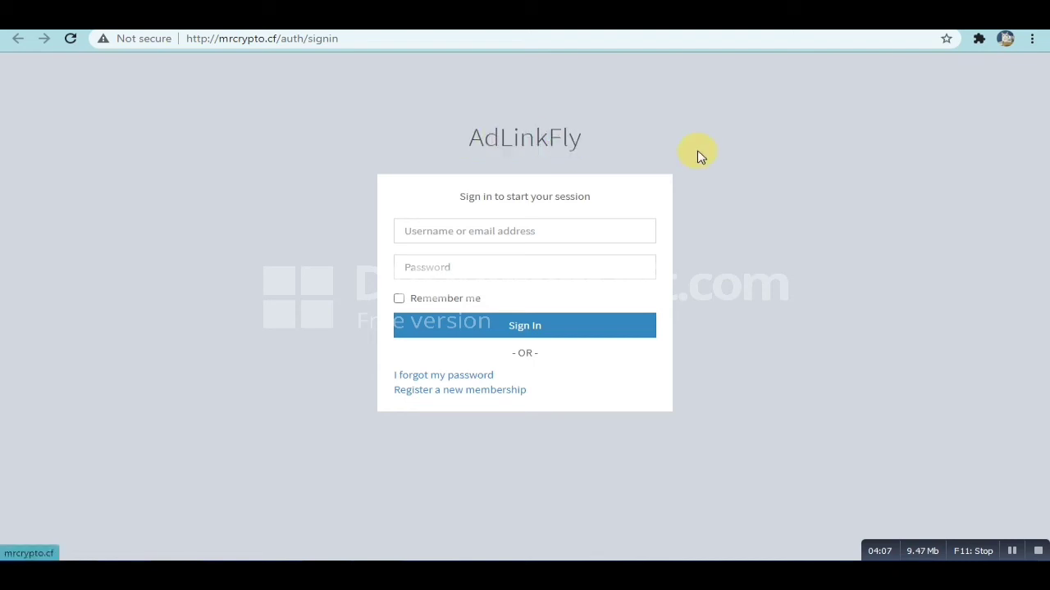
key("alt+Left")
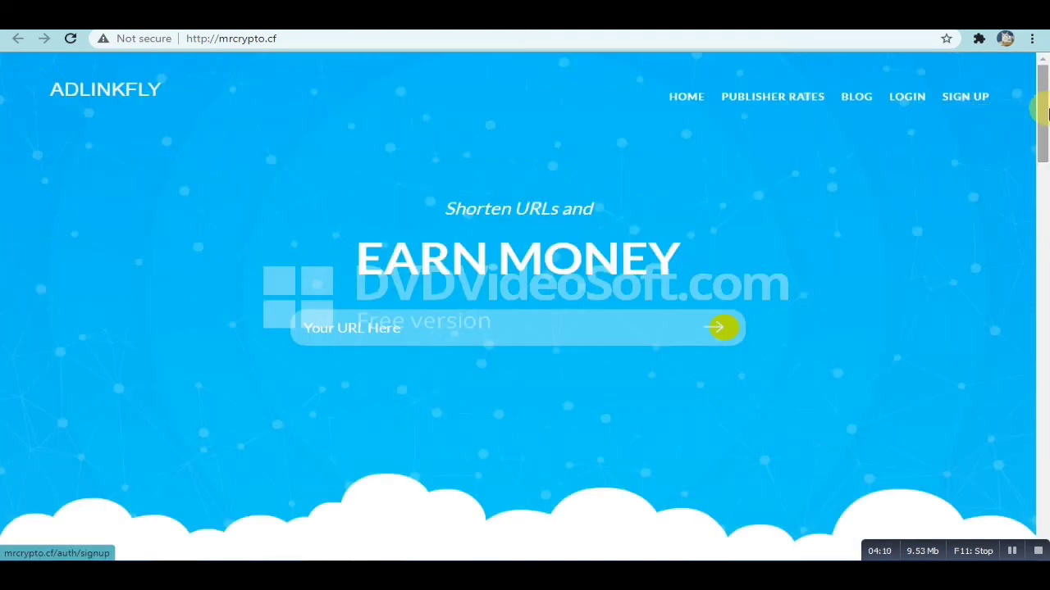
mouse_move(1043, 113)
left_mouse_down()
mouse_move(1043, 518)
mouse_move(1041, 139)
mouse_move(985, 66)
left_mouse_up()
Sign in to AdLinkFly as 'admin' with its password, declining to save the password
left_click(907, 96)
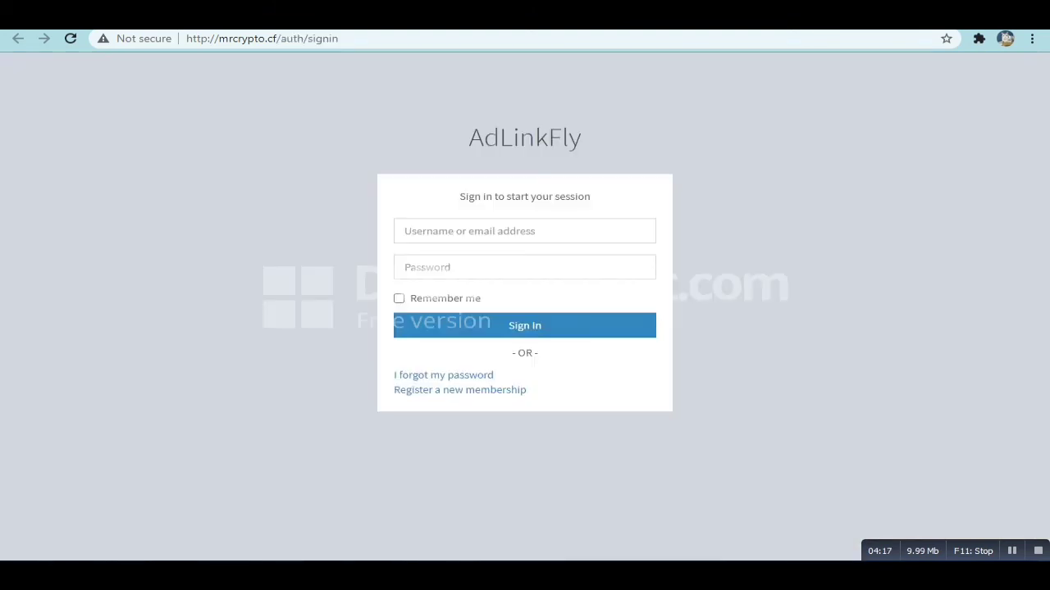
left_click(562, 224)
type("admin")
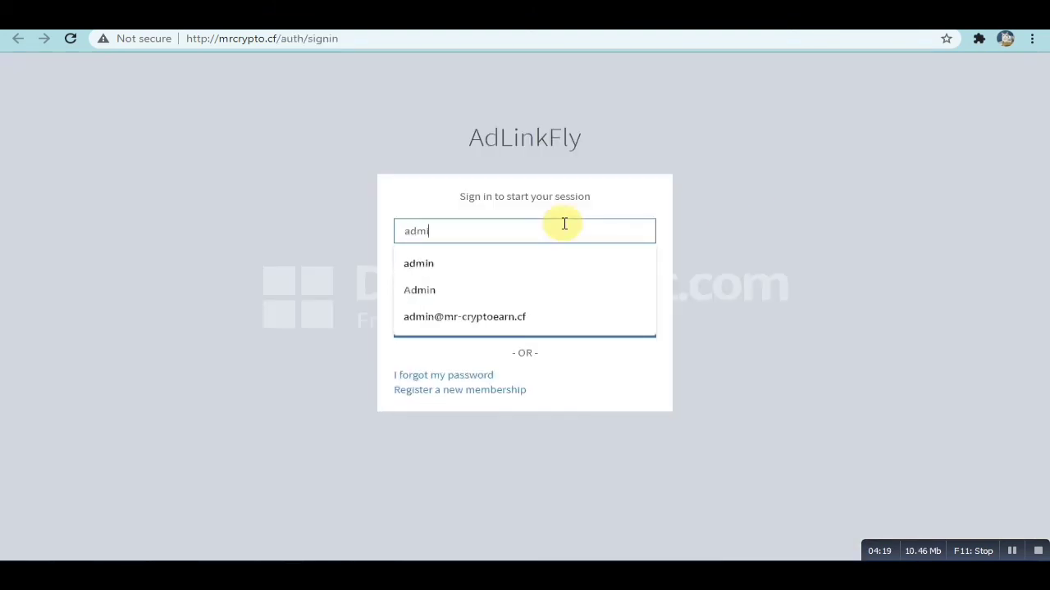
left_click(422, 269)
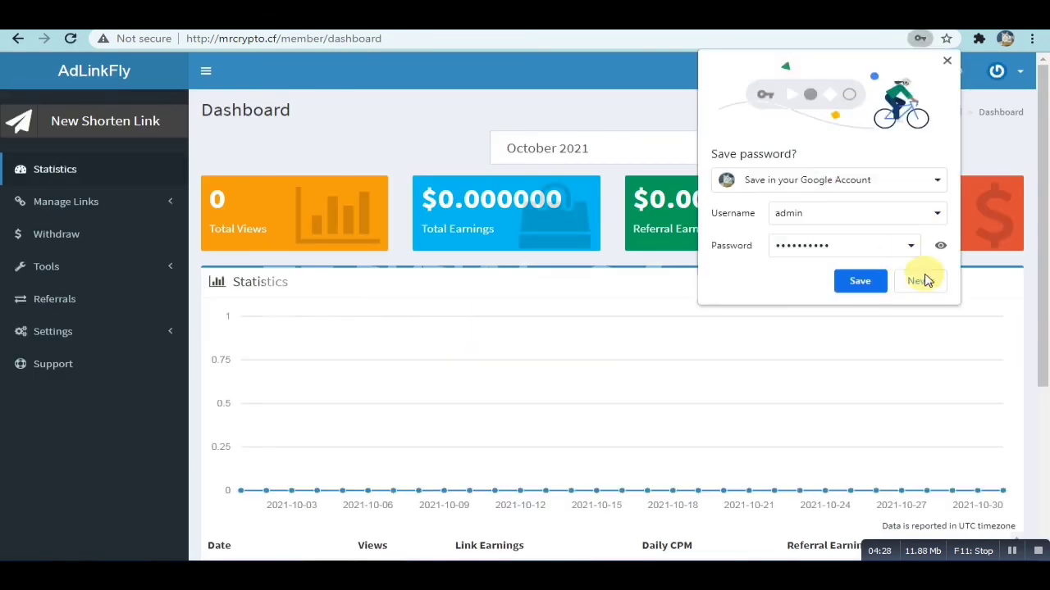
left_click(946, 62)
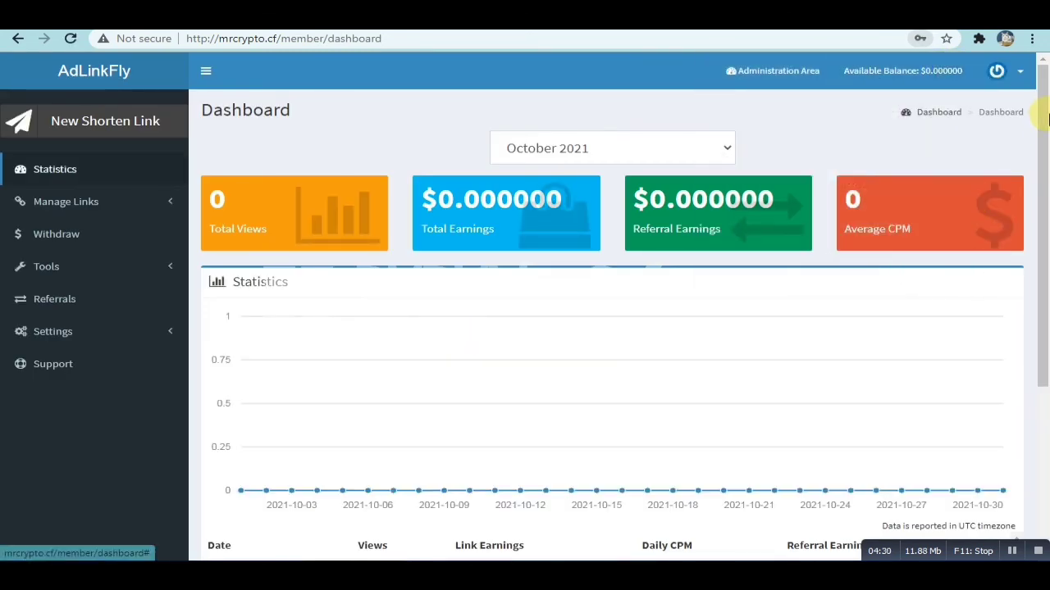
Browse the link management, tools and account settings menus, then enter the Administration Area
mouse_move(1041, 181)
left_mouse_down()
mouse_move(1047, 348)
mouse_move(1020, 70)
left_mouse_up()
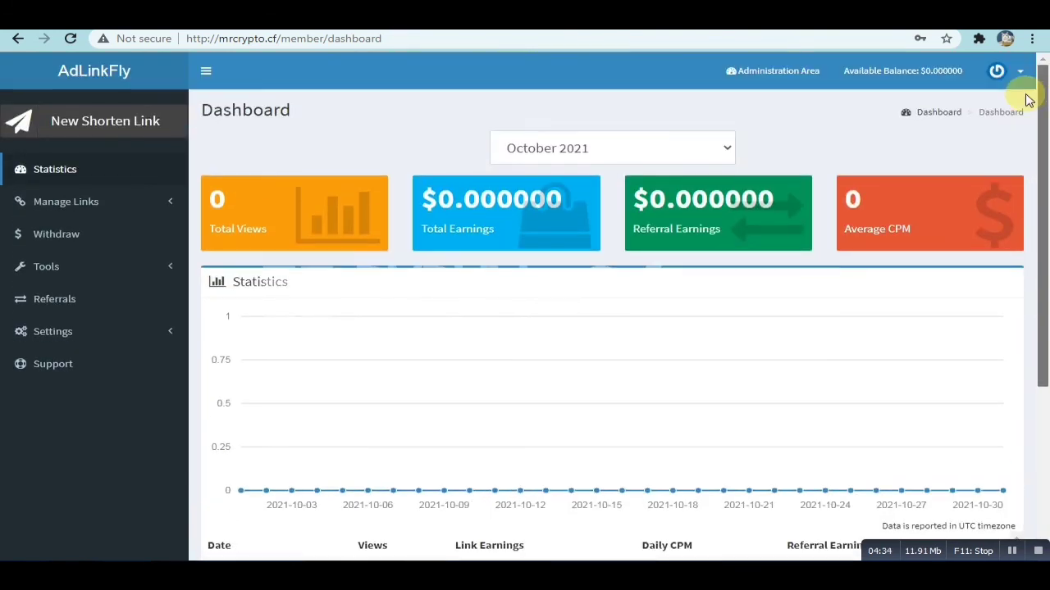
left_click(107, 202)
left_click(73, 318)
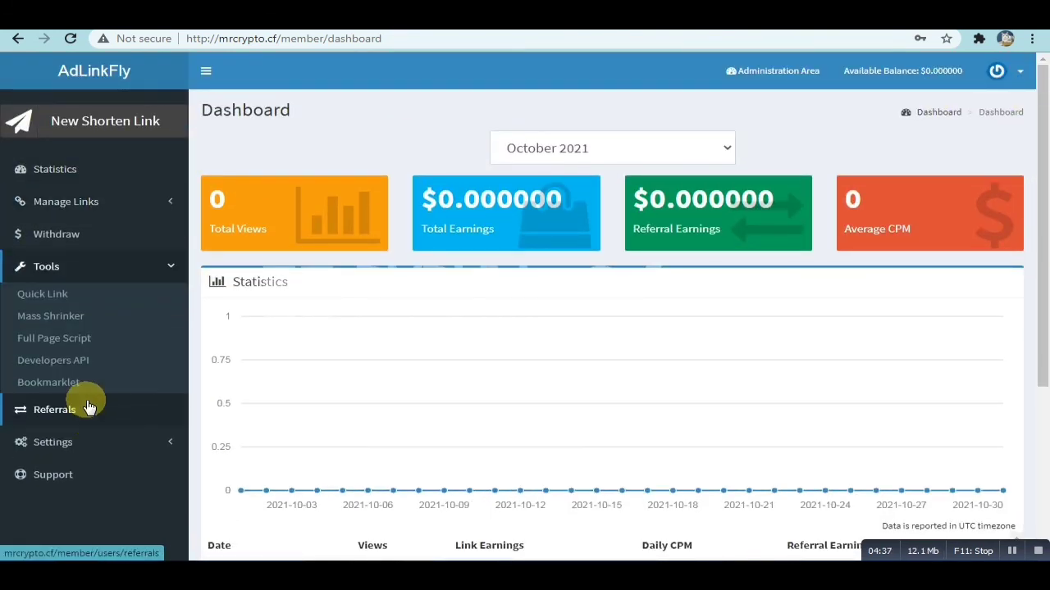
left_click(87, 439)
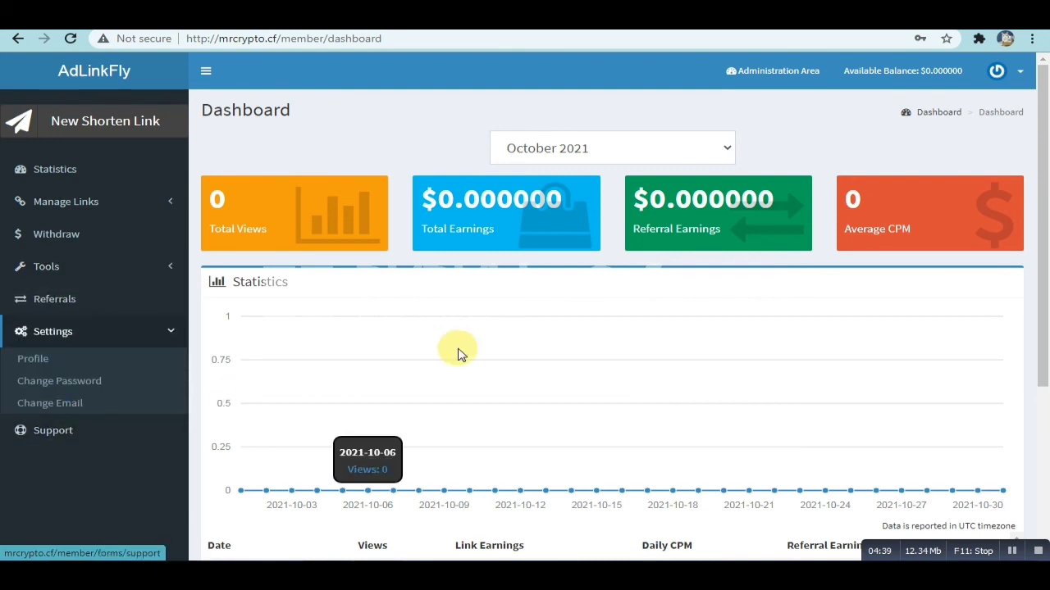
left_click(746, 75)
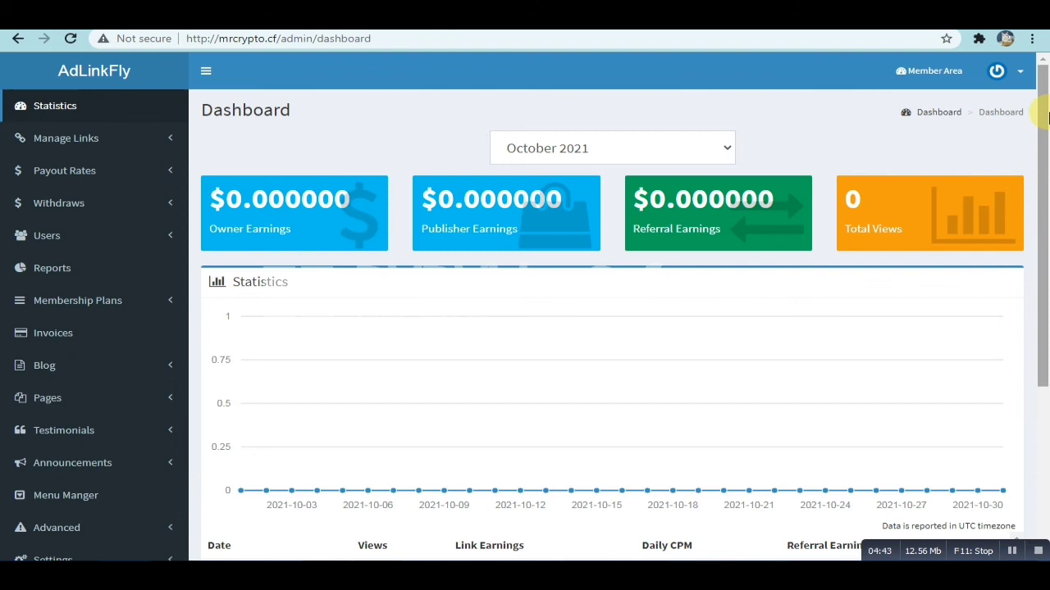
mouse_move(1045, 136)
left_mouse_down()
mouse_move(1047, 252)
mouse_move(1046, 156)
left_mouse_up()
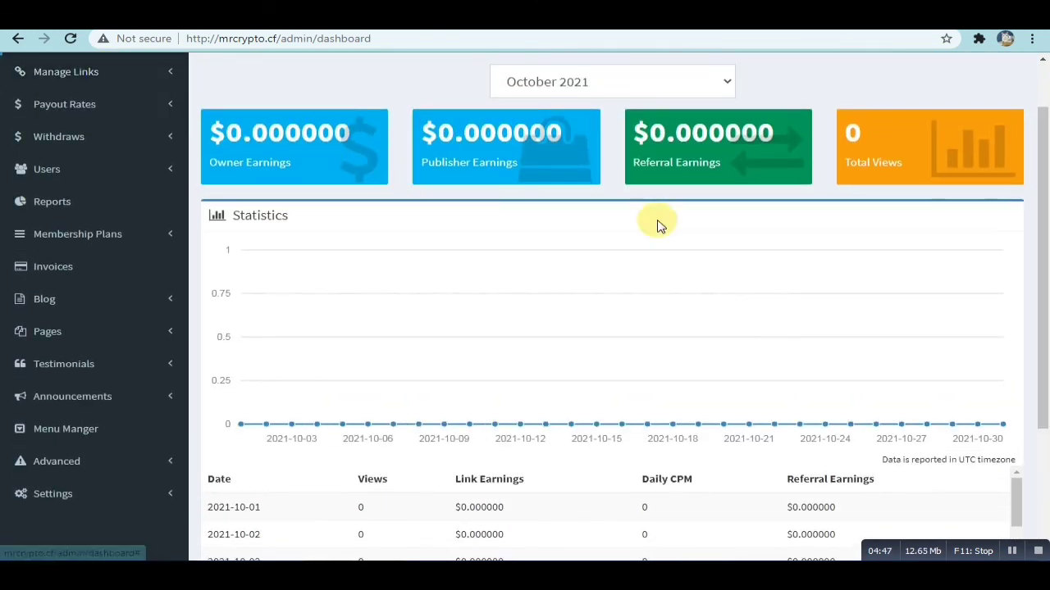
scroll(1046, 221, "up", 1)
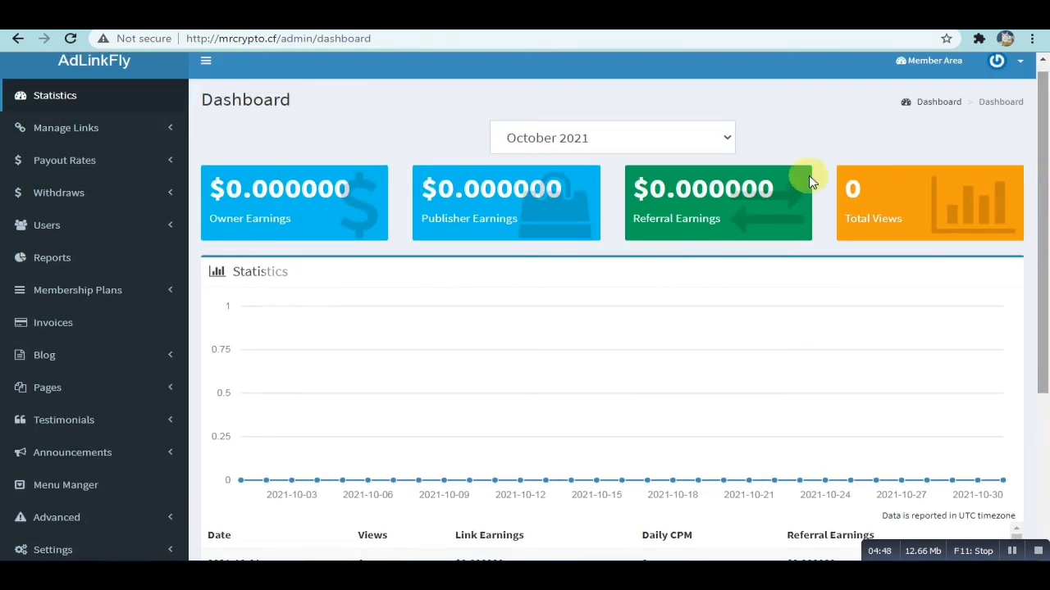
left_click(117, 136)
left_click(105, 163)
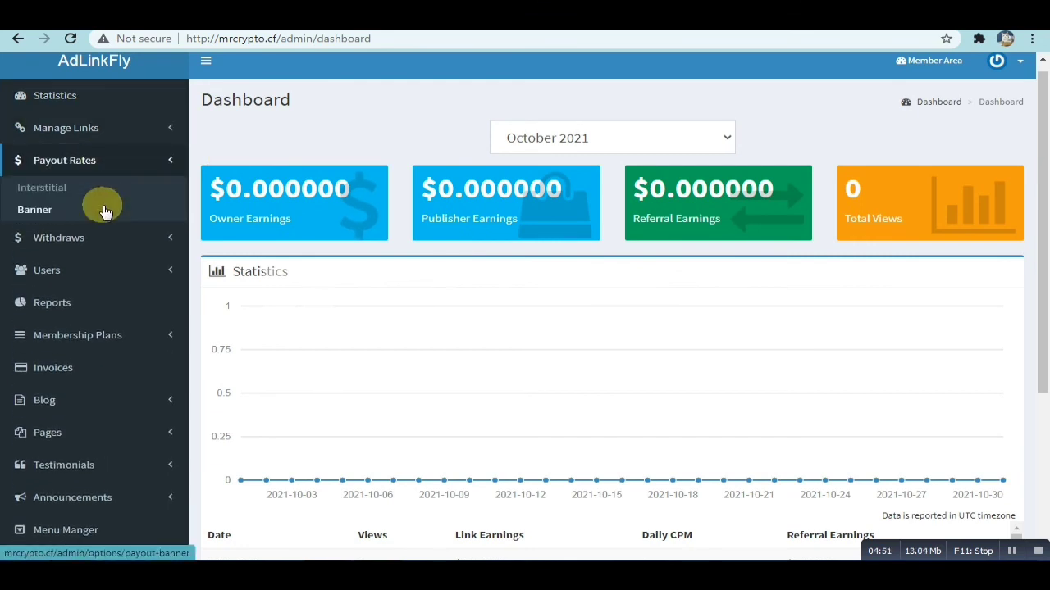
left_click(86, 273)
left_click(90, 268)
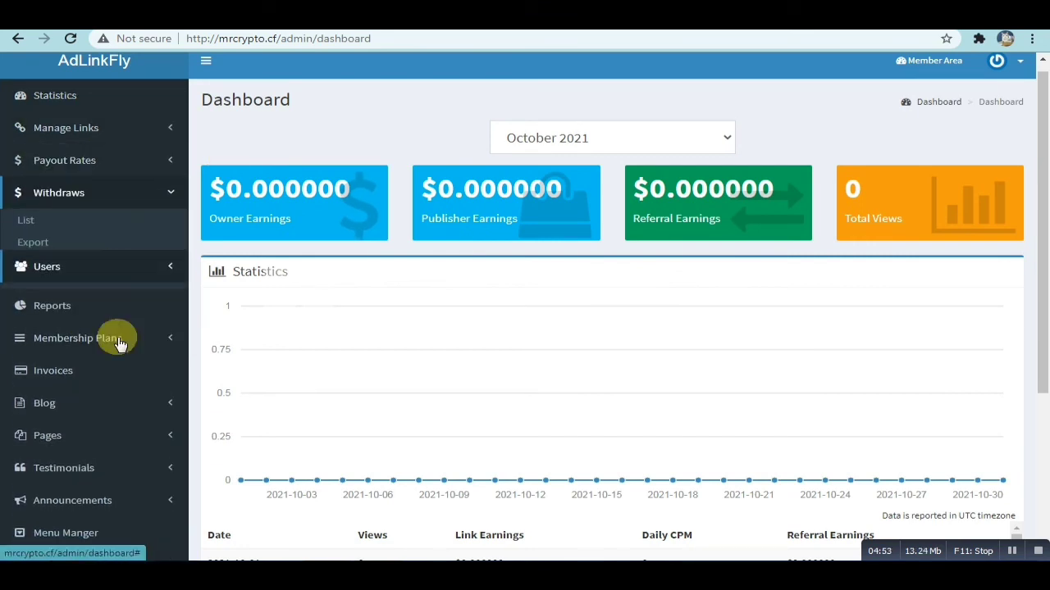
left_click(114, 382)
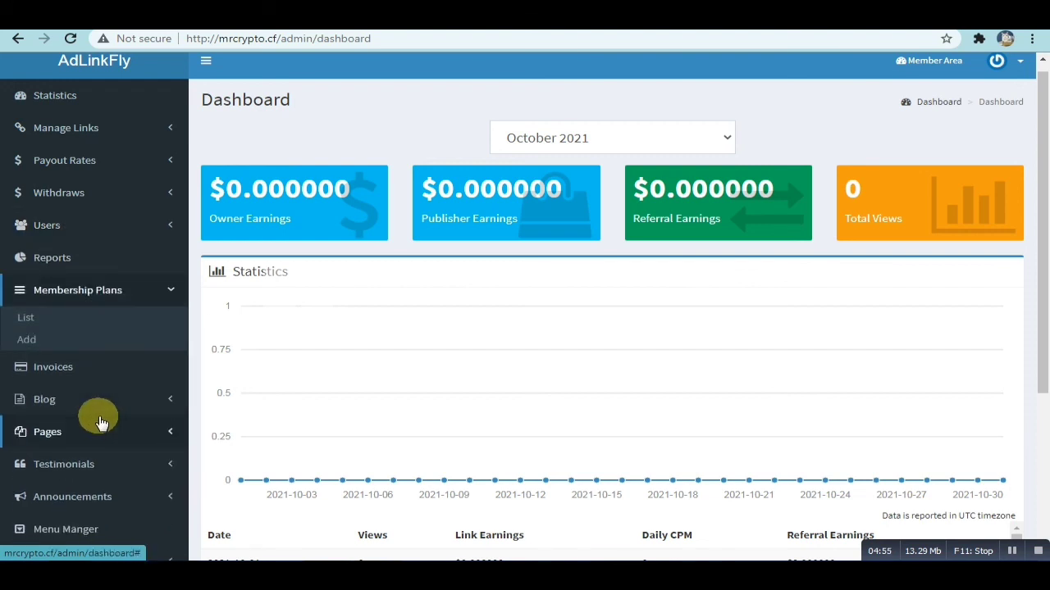
left_click(99, 423)
left_click(145, 366)
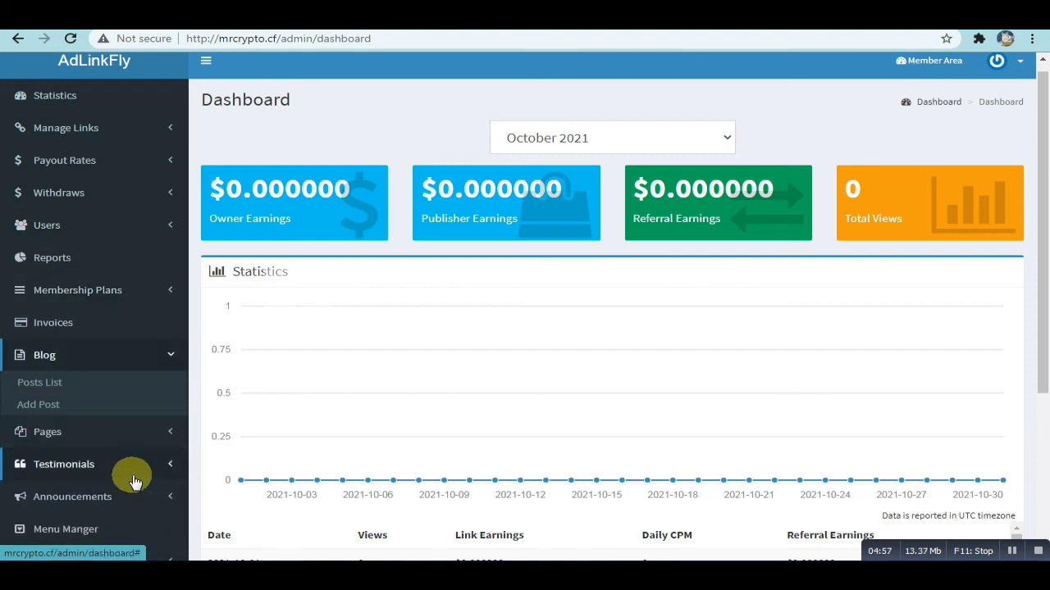
left_click(136, 477)
left_click(139, 498)
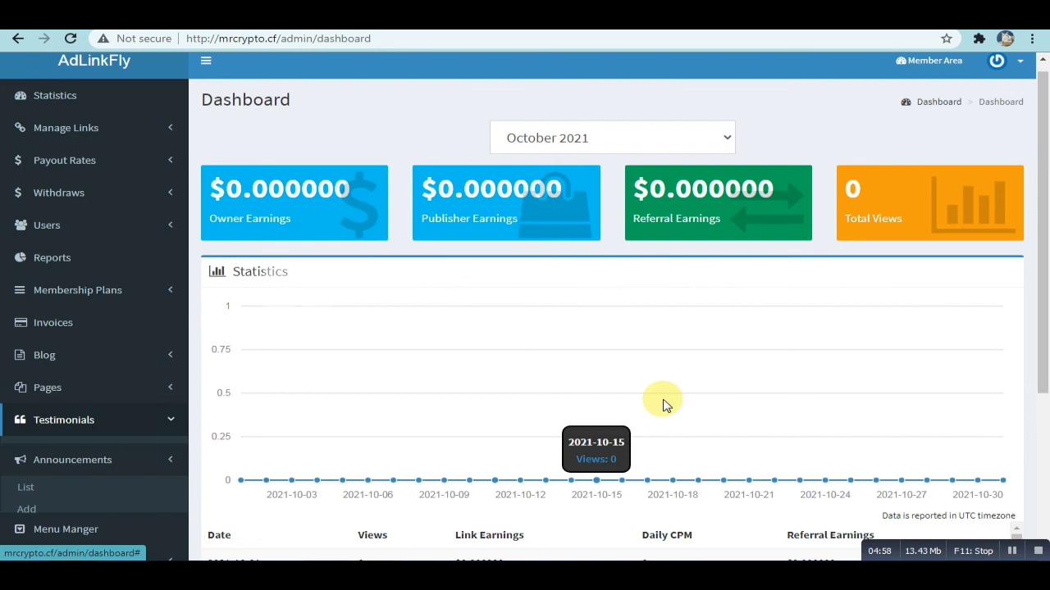
left_click_drag(1046, 257, 1044, 321)
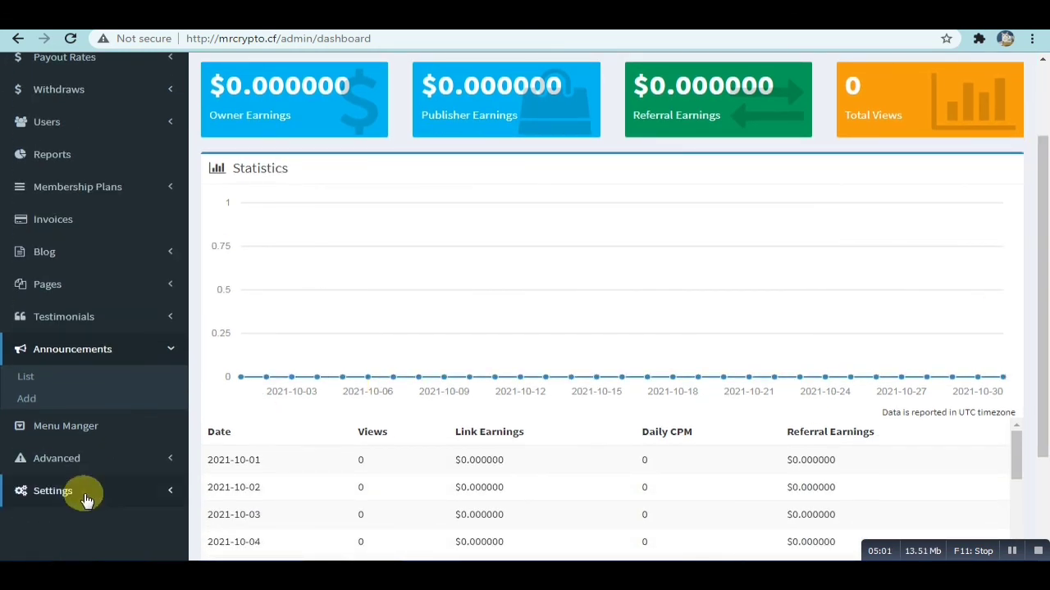
left_click(76, 471)
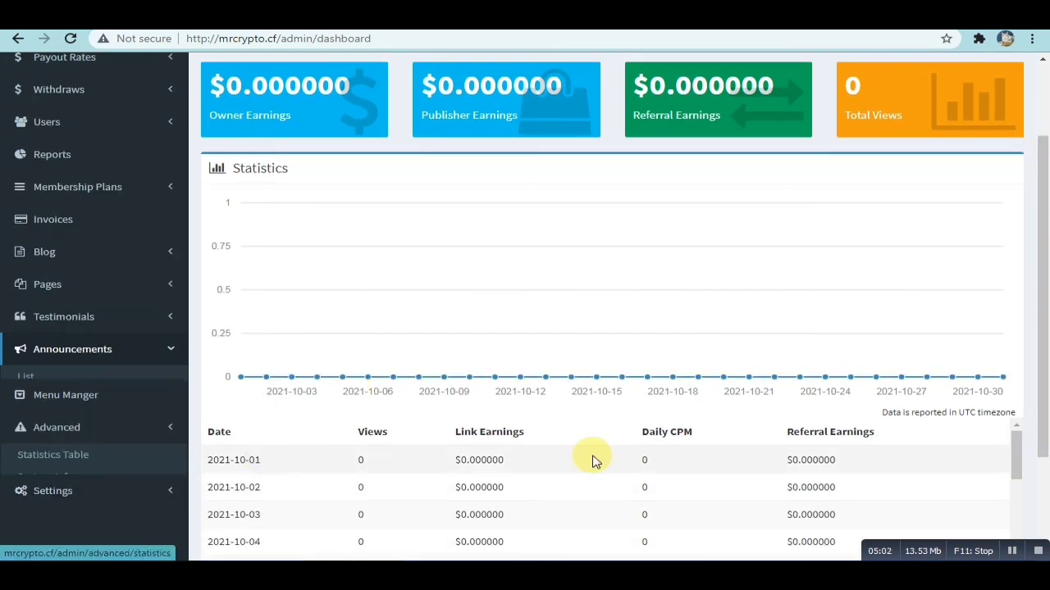
left_click(164, 484)
mouse_move(1041, 298)
left_mouse_down()
mouse_move(1041, 371)
mouse_move(1046, 142)
left_mouse_up()
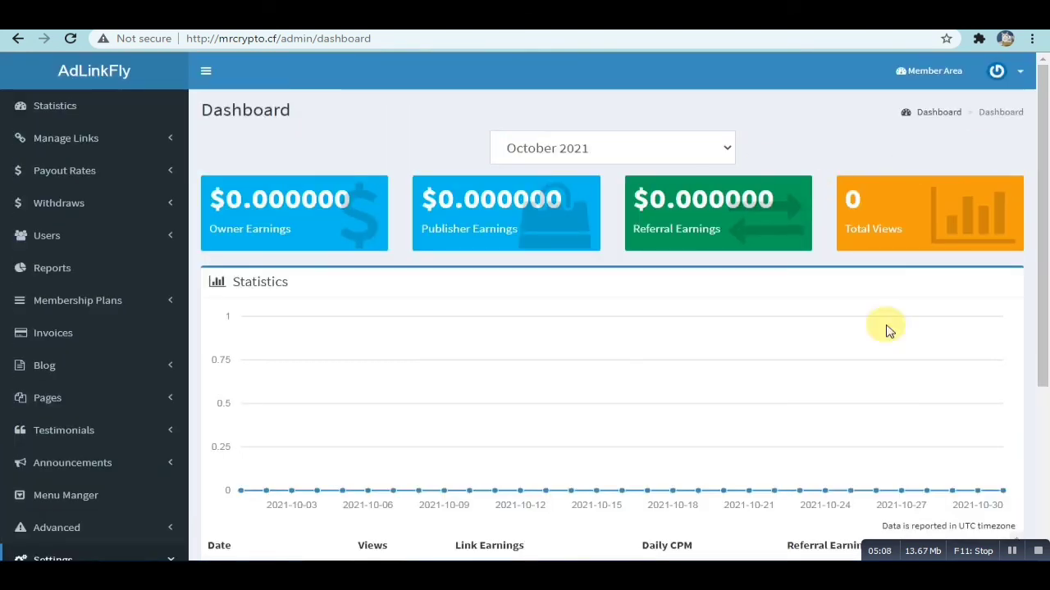